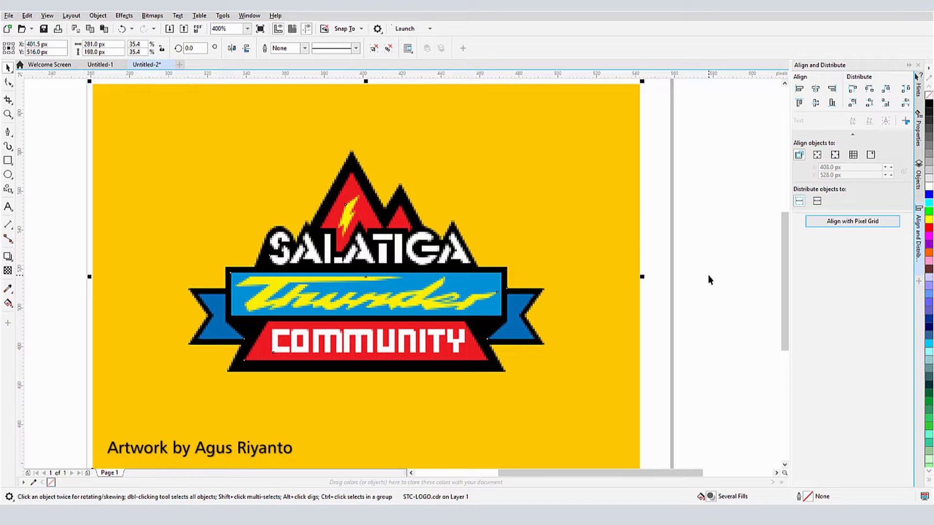
Step: Zoom in on the Salatiga Thunder Community logo's pixel edges, zoom back out, and deselect it
{"action": "scroll", "coordinate": [435, 361], "scroll_direction": "up", "scroll_amount": 4}
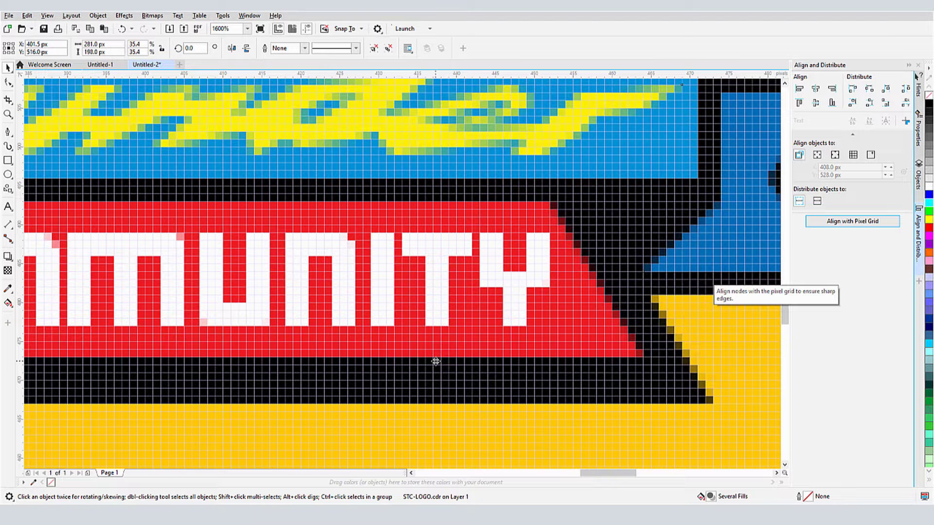
{"action": "scroll", "coordinate": [435, 361], "scroll_direction": "down", "scroll_amount": 3}
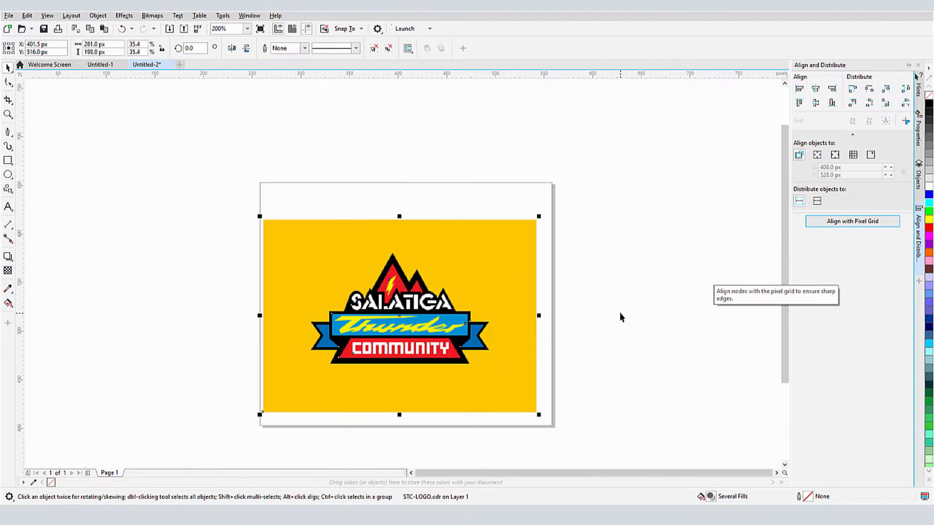
{"action": "left_click", "coordinate": [620, 316]}
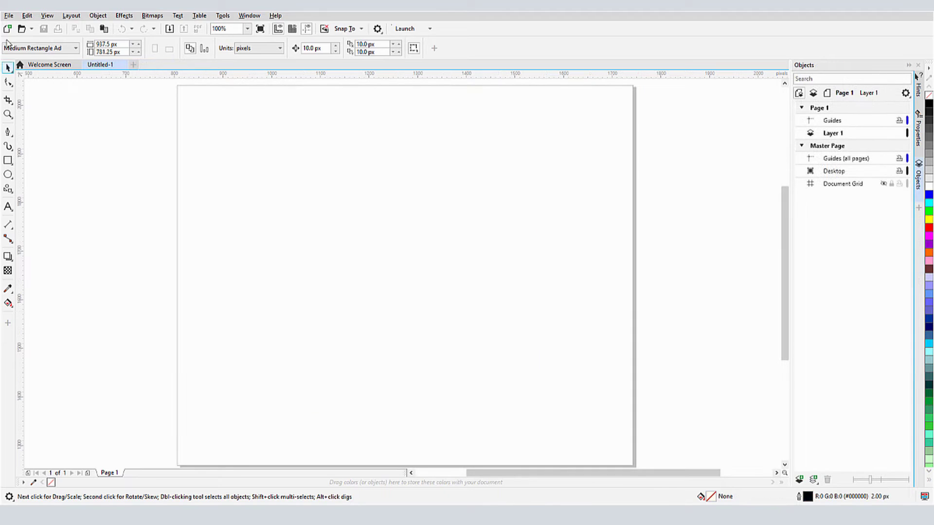
Step: Create a new document using the Web preset and the Medium Rectangle Ad (300 × 250 px) page size
{"action": "left_click", "coordinate": [9, 15]}
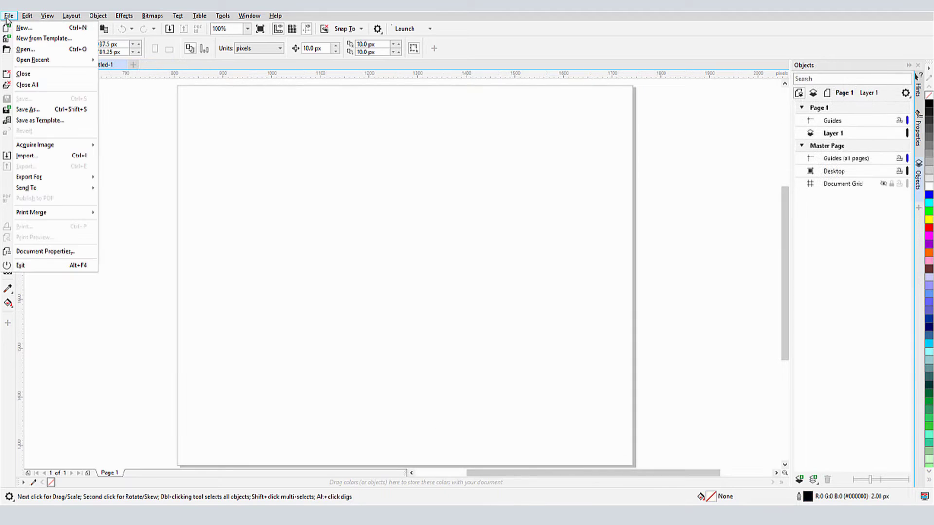
{"action": "left_click", "coordinate": [40, 31]}
{"action": "left_click", "coordinate": [488, 193]}
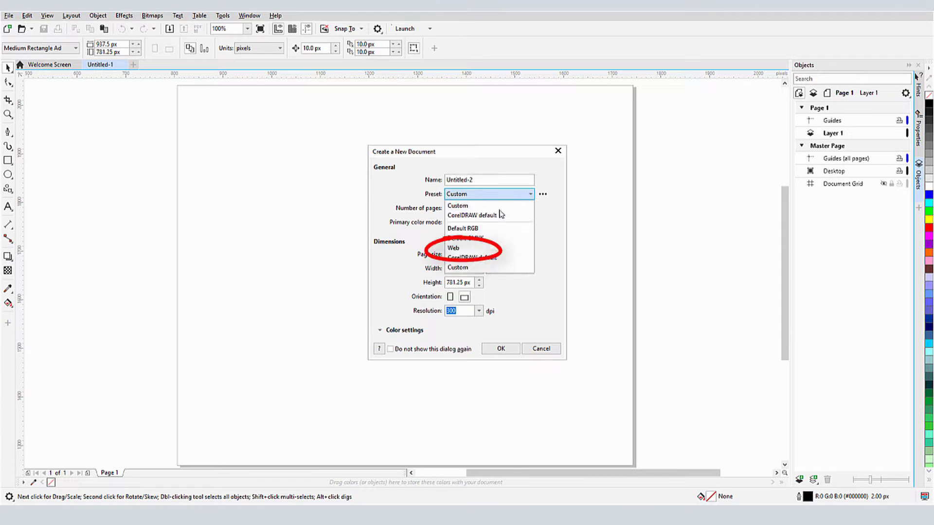
{"action": "left_click", "coordinate": [468, 253]}
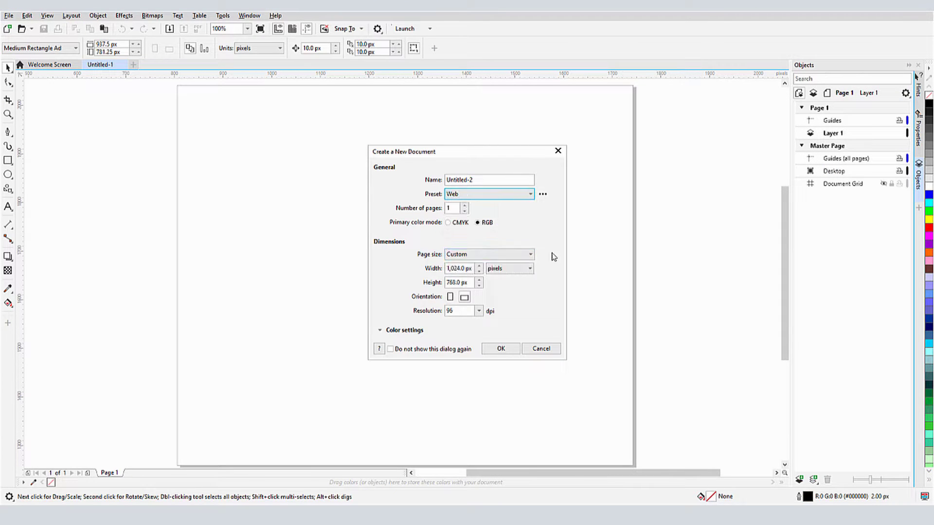
{"action": "left_click", "coordinate": [530, 256]}
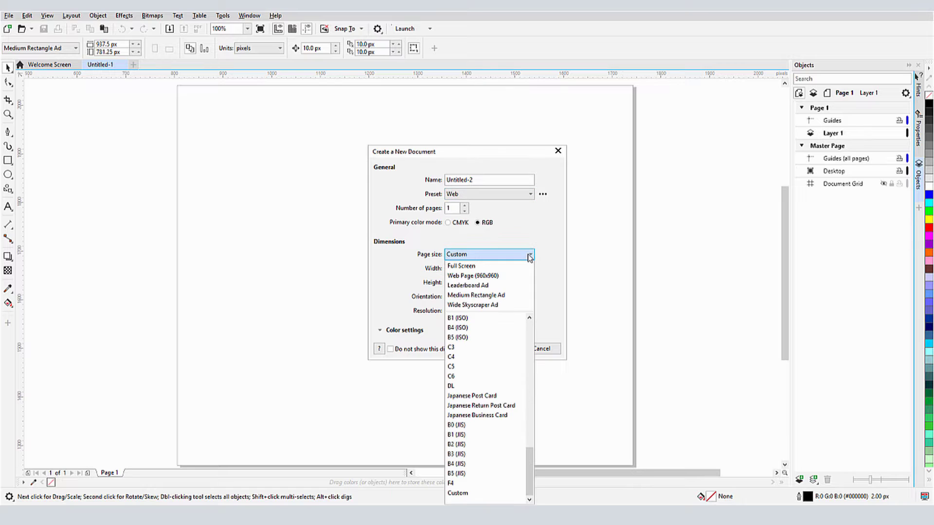
{"action": "left_click", "coordinate": [503, 295]}
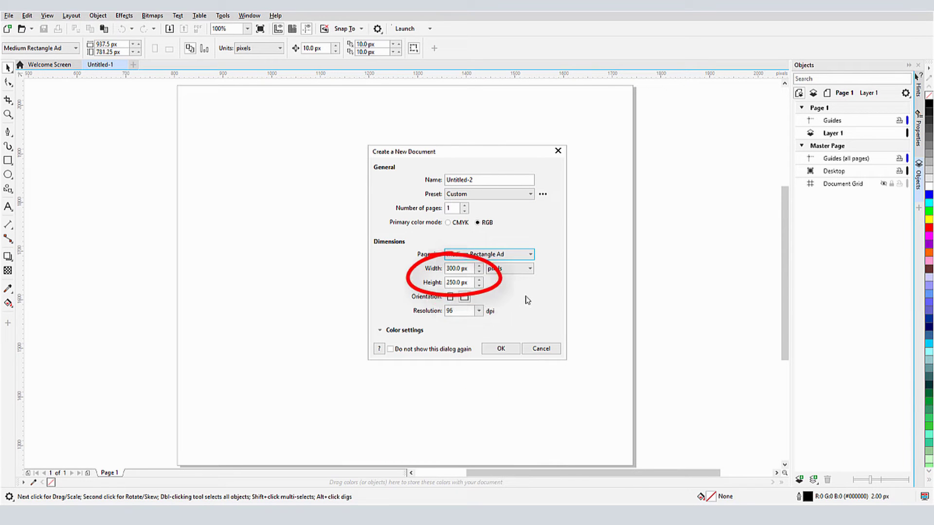
{"action": "left_click", "coordinate": [503, 348]}
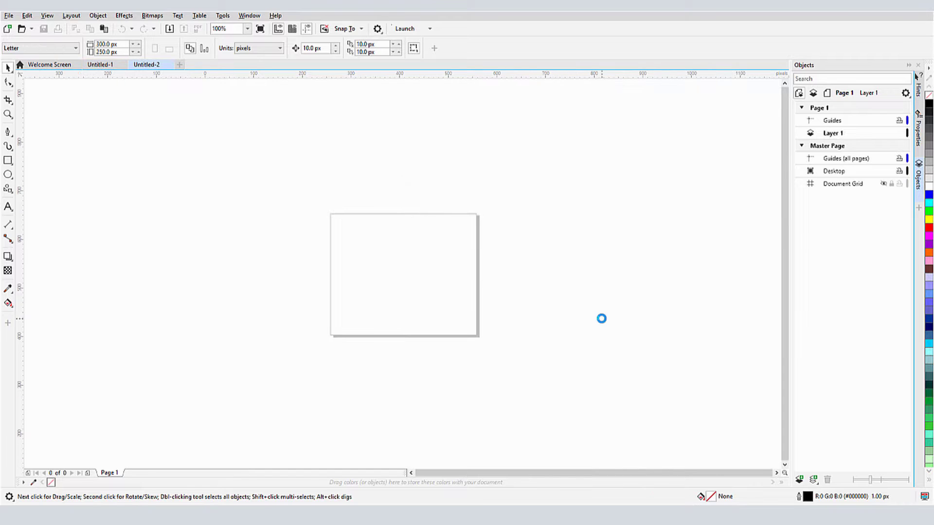
Step: Turn on Snap To Pixels from the standard toolbar
{"action": "left_click", "coordinate": [361, 28]}
{"action": "left_click", "coordinate": [359, 44]}
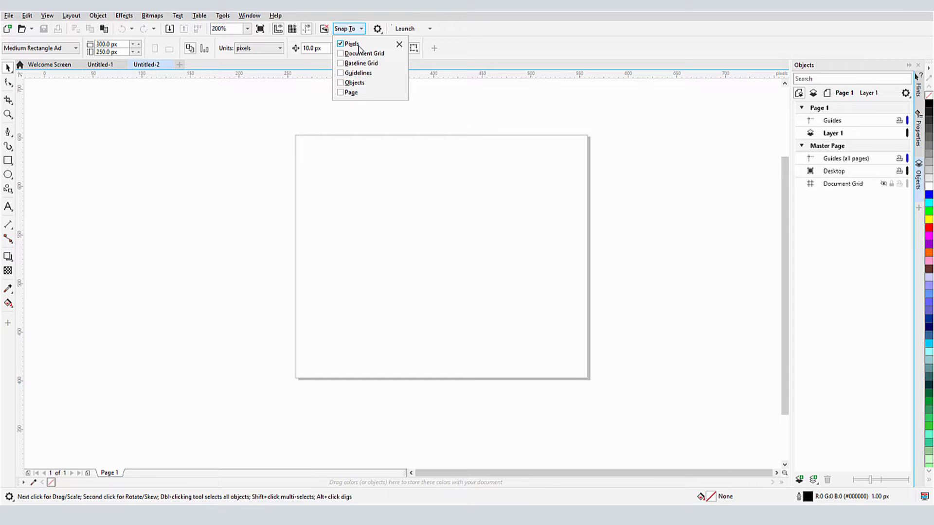
{"action": "left_click", "coordinate": [430, 87]}
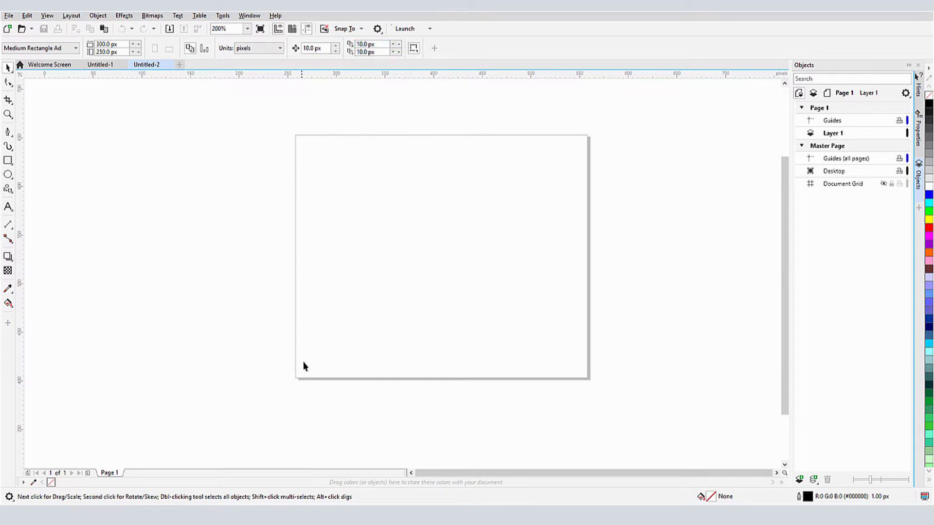
Step: Zoom in and out to check the page corners sit on whole-pixel grid lines
{"action": "scroll", "coordinate": [303, 368], "scroll_direction": "up", "scroll_amount": 8}
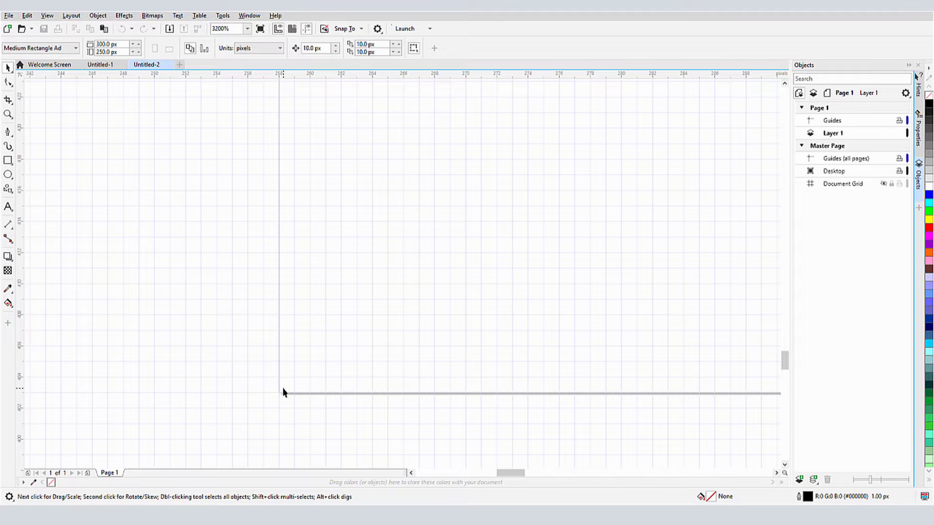
{"action": "scroll", "coordinate": [283, 389], "scroll_direction": "down", "scroll_amount": 5}
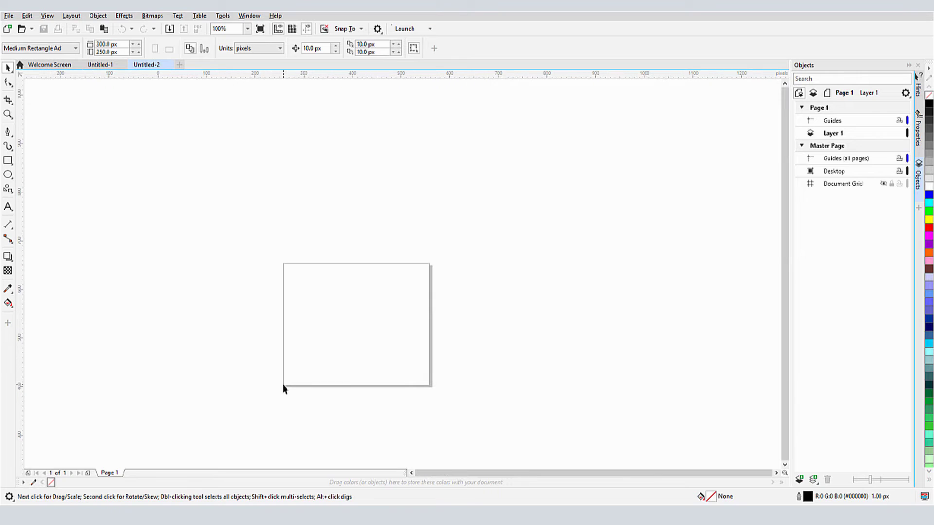
{"action": "scroll", "coordinate": [436, 260], "scroll_direction": "up", "scroll_amount": 5}
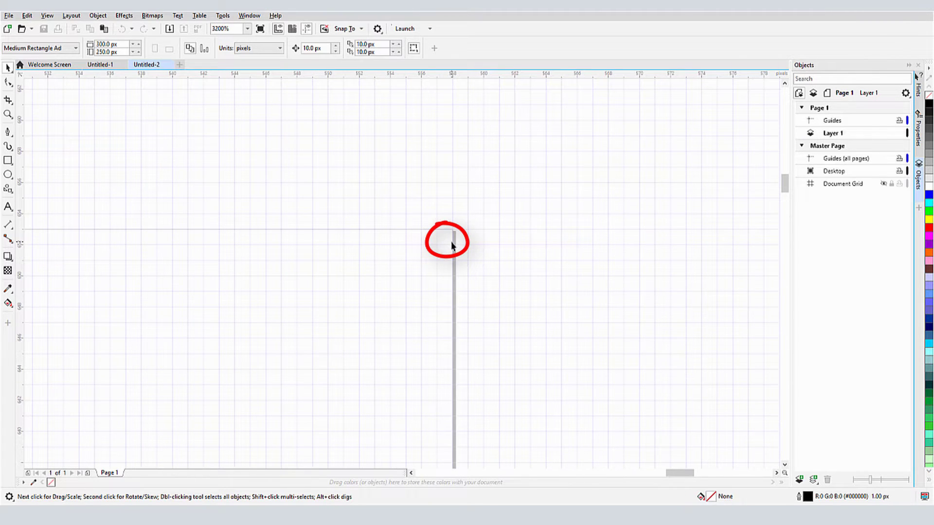
{"action": "scroll", "coordinate": [451, 245], "scroll_direction": "down", "scroll_amount": 5}
{"action": "scroll", "coordinate": [379, 319], "scroll_direction": "up", "scroll_amount": 1}
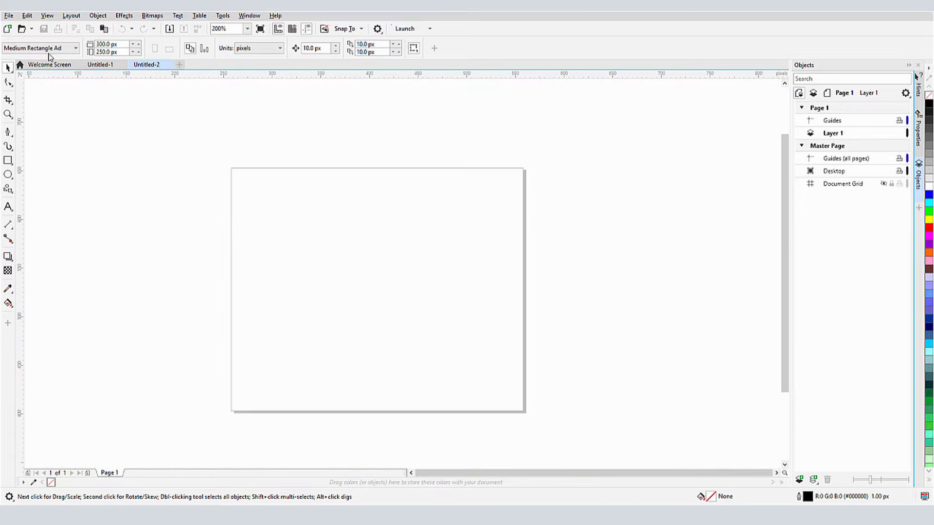
{"action": "left_click", "coordinate": [71, 15]}
{"action": "left_click", "coordinate": [129, 126]}
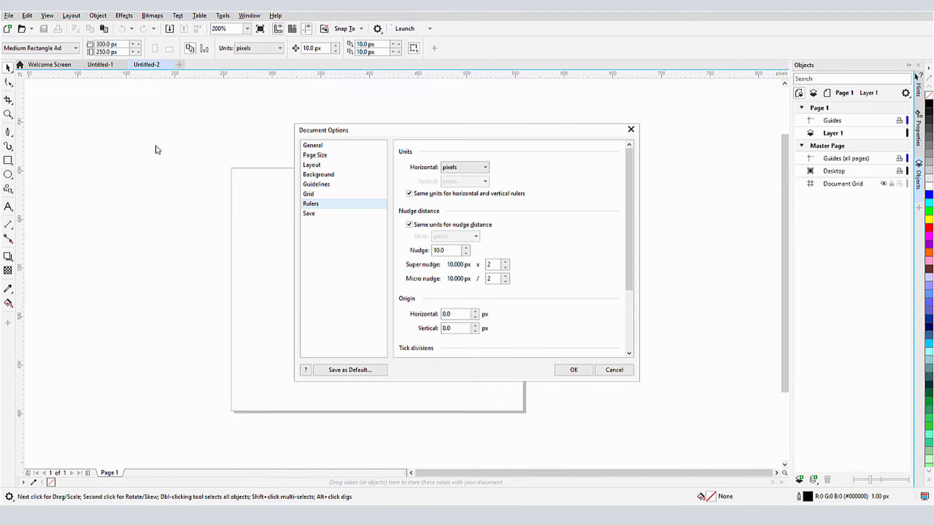
{"action": "left_click", "coordinate": [309, 193]}
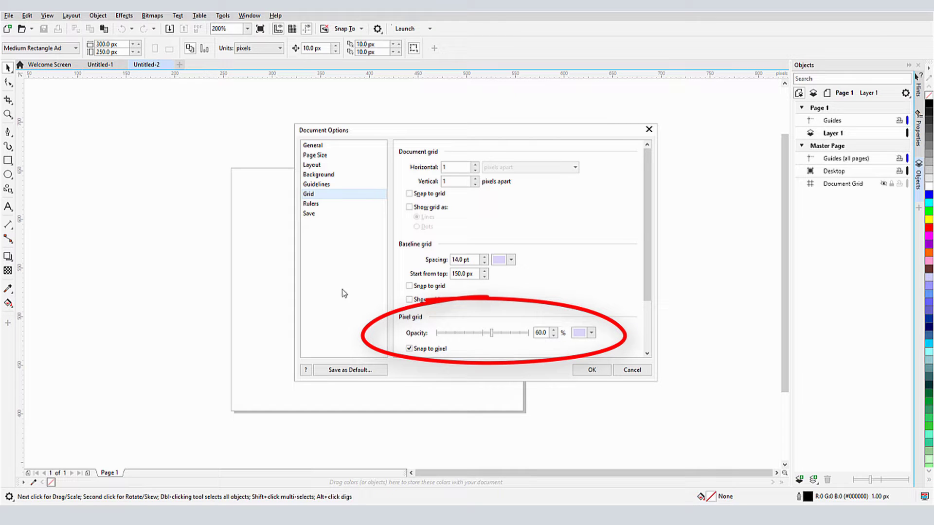
{"action": "left_click", "coordinate": [625, 373]}
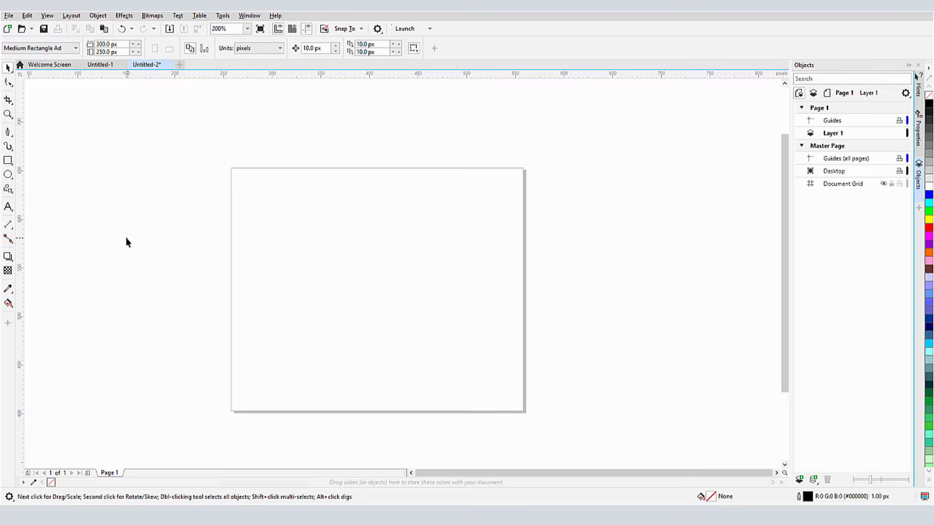
Step: Set up the Rectangle tool with yellow fill, cyan outline and 2.0 px outline width
{"action": "left_click", "coordinate": [7, 160]}
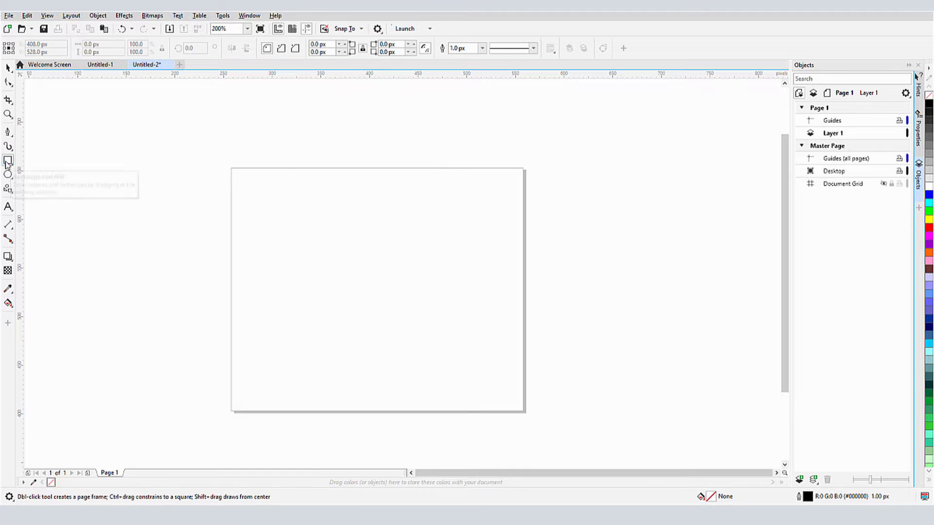
{"action": "left_click", "coordinate": [929, 220]}
{"action": "right_click", "coordinate": [928, 204]}
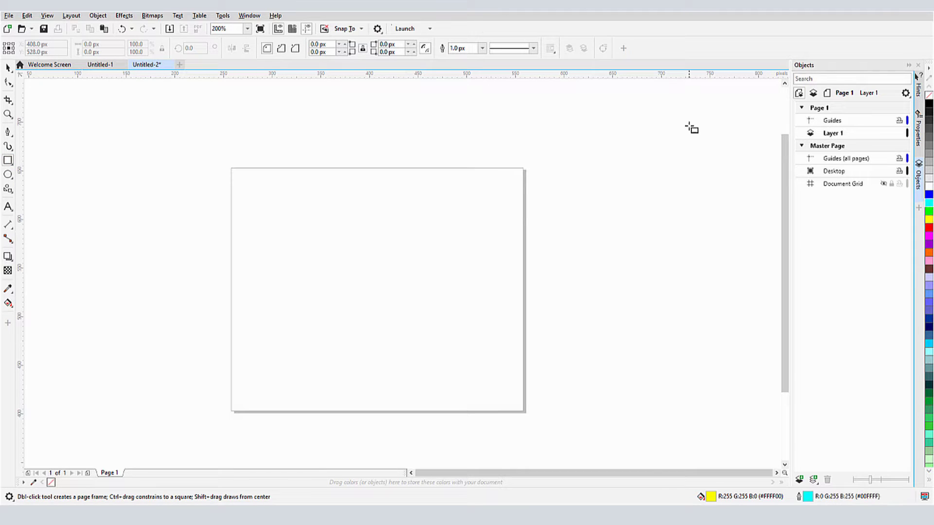
{"action": "left_click", "coordinate": [482, 47]}
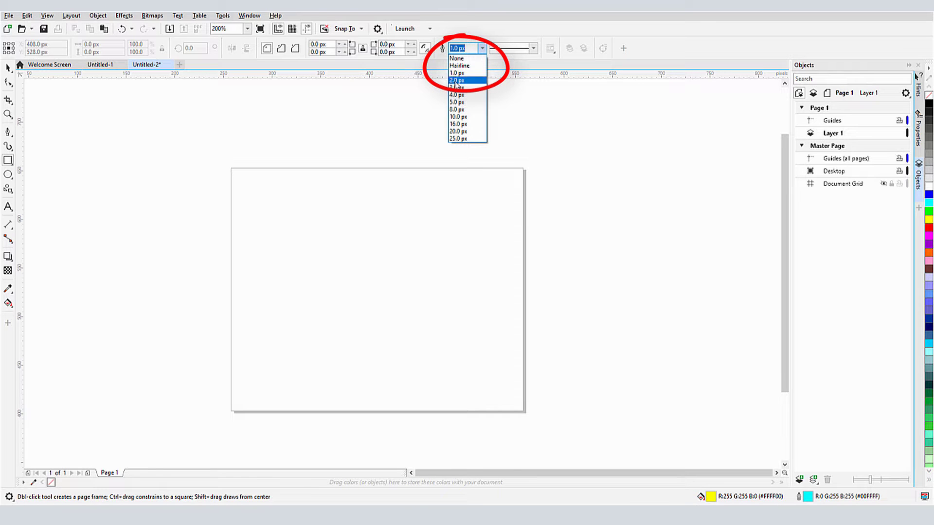
{"action": "left_click", "coordinate": [460, 83]}
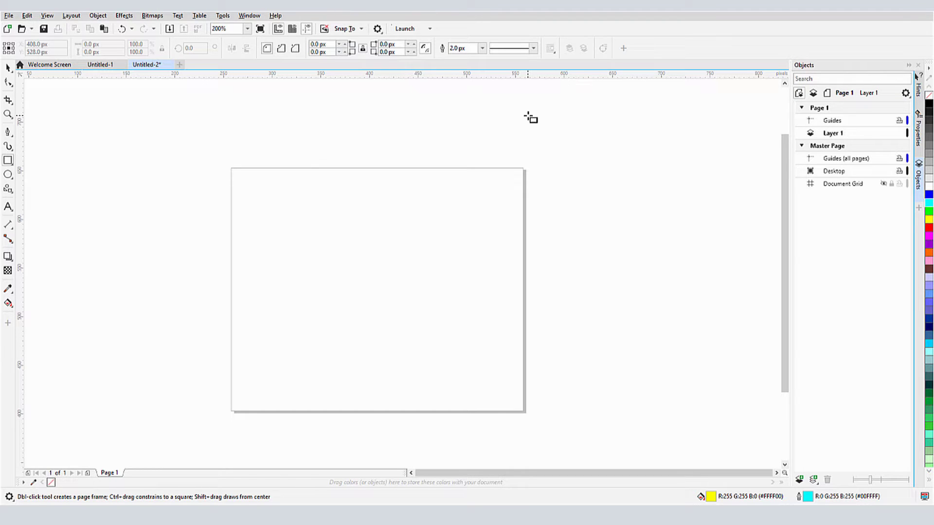
Step: Draw two rectangles near the page's top-left, the second to the right of the first
{"action": "scroll", "coordinate": [250, 199], "scroll_direction": "up", "scroll_amount": 3}
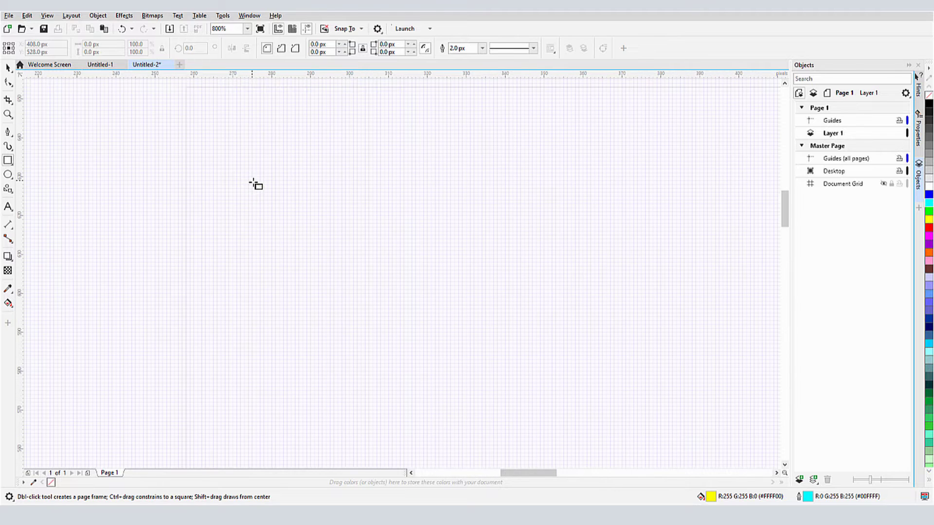
{"action": "scroll", "coordinate": [254, 183], "scroll_direction": "up", "scroll_amount": 1}
{"action": "left_click_drag", "start_coordinate": [213, 124], "coordinate": [392, 320]}
{"action": "scroll", "coordinate": [232, 240], "scroll_direction": "down", "scroll_amount": 3}
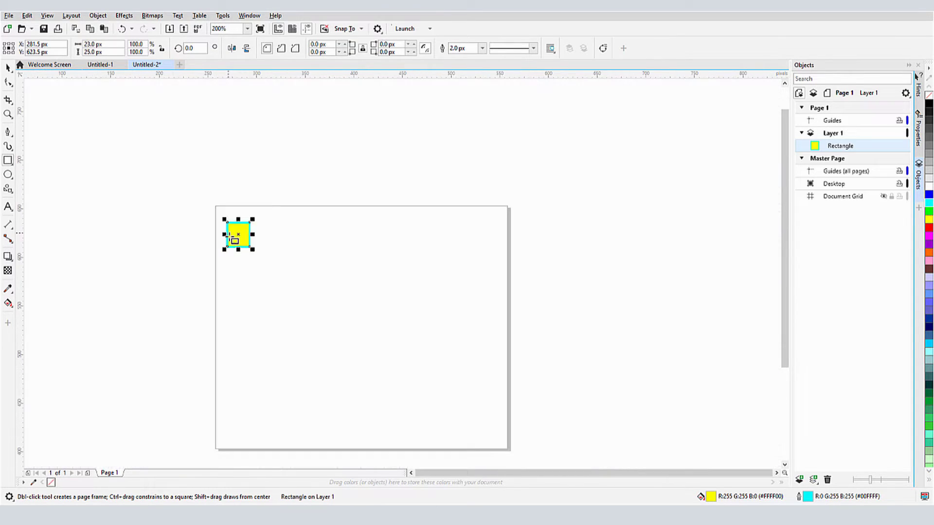
{"action": "scroll", "coordinate": [235, 240], "scroll_direction": "up", "scroll_amount": 1}
{"action": "left_click_drag", "start_coordinate": [298, 207], "coordinate": [362, 273]}
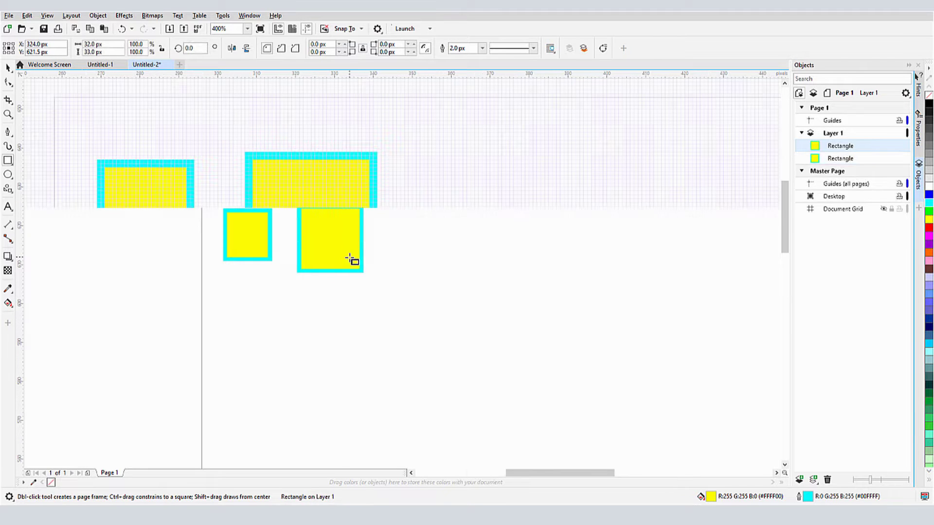
{"action": "scroll", "coordinate": [350, 259], "scroll_direction": "up", "scroll_amount": 1}
{"action": "scroll", "coordinate": [335, 224], "scroll_direction": "up", "scroll_amount": 1}
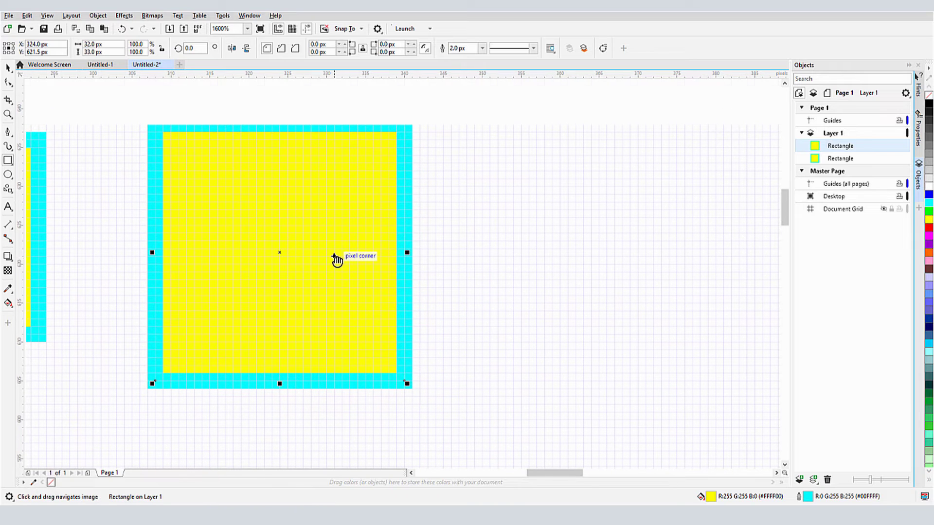
{"action": "left_click_drag", "start_coordinate": [524, 291], "coordinate": [632, 312]}
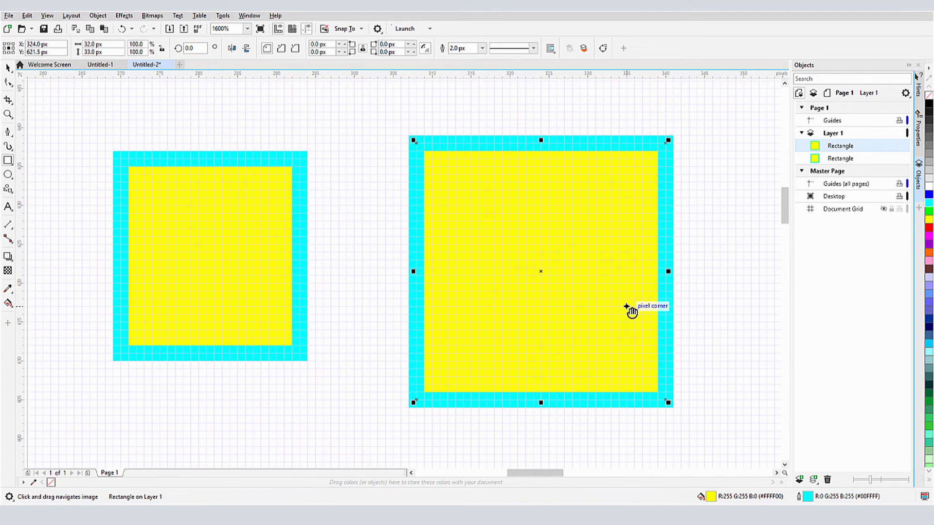
Step: Move the larger rectangle onto a pixel corner, widen it, and shorten it to 27 px high
{"action": "left_click", "coordinate": [9, 68]}
{"action": "left_click_drag", "start_coordinate": [537, 270], "coordinate": [481, 247]}
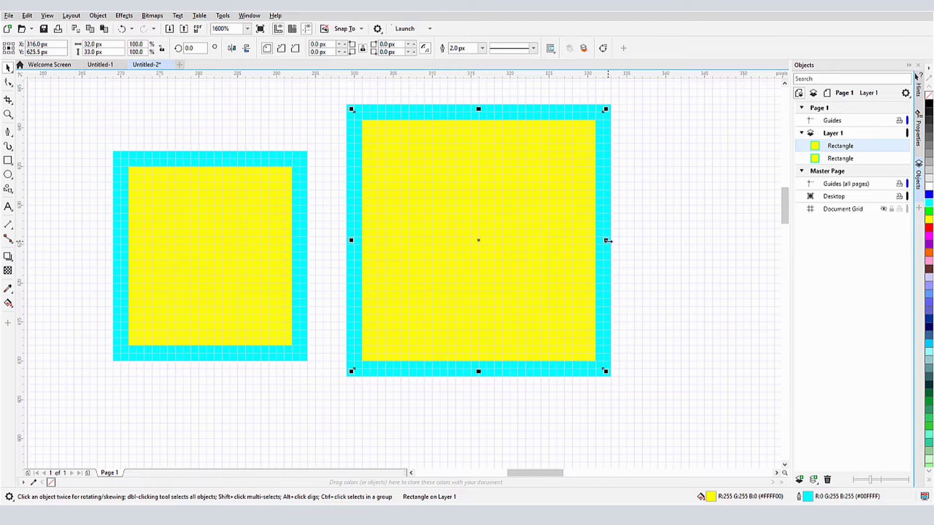
{"action": "left_click_drag", "start_coordinate": [606, 240], "coordinate": [635, 239]}
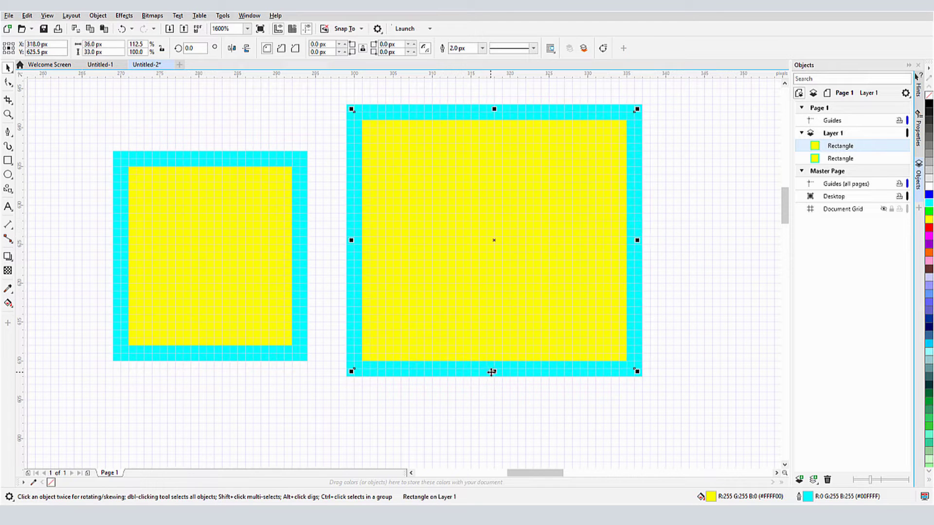
{"action": "left_click_drag", "start_coordinate": [493, 375], "coordinate": [492, 323]}
Step: Try outline widths of 4.0 px and 6 px, then settle on 3.0 px
{"action": "left_click", "coordinate": [476, 48]}
{"action": "left_click", "coordinate": [482, 49]}
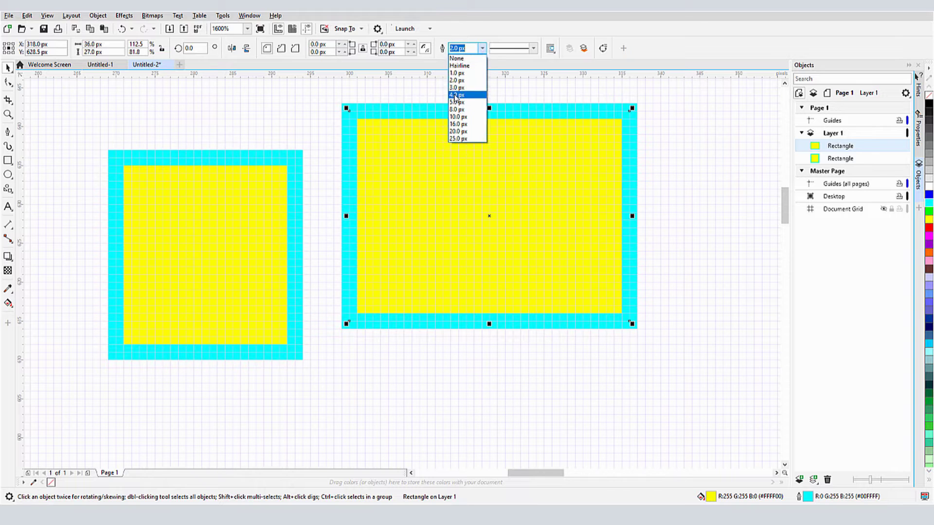
{"action": "left_click", "coordinate": [464, 94]}
{"action": "double_click", "coordinate": [469, 49]}
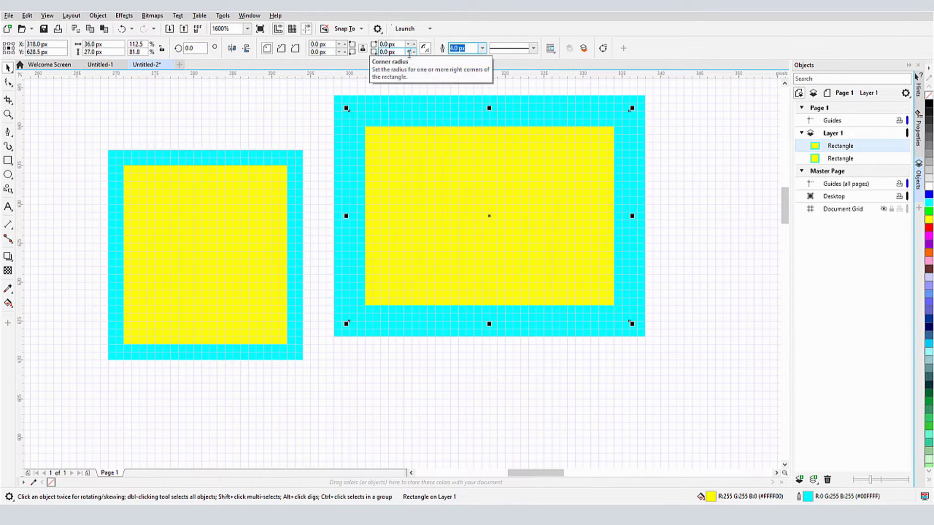
{"action": "type", "text": "6"}
{"action": "key", "text": "Return"}
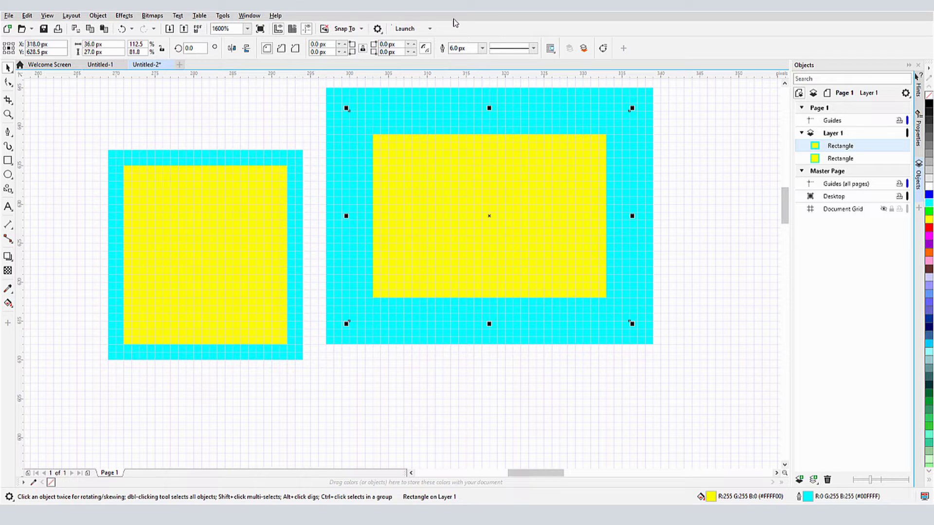
{"action": "left_click", "coordinate": [481, 48]}
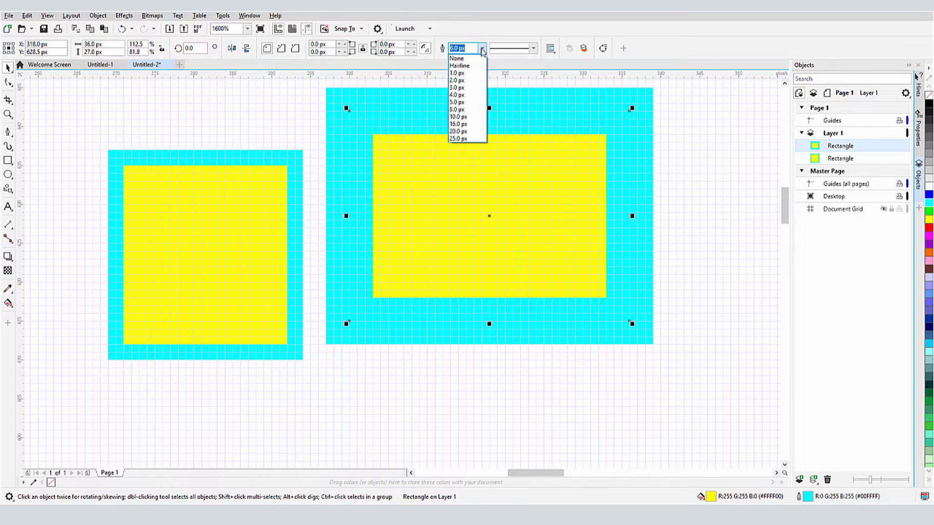
{"action": "left_click", "coordinate": [465, 89]}
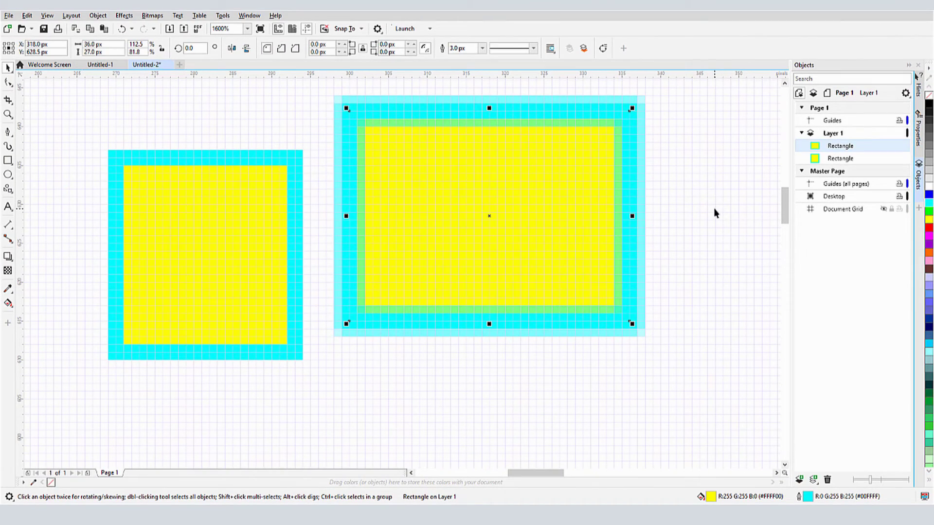
Step: Align the right rectangle to the pixel grid, stretch it to 34 px tall, and give it a 5.0 px outline
{"action": "right_click", "coordinate": [545, 167]}
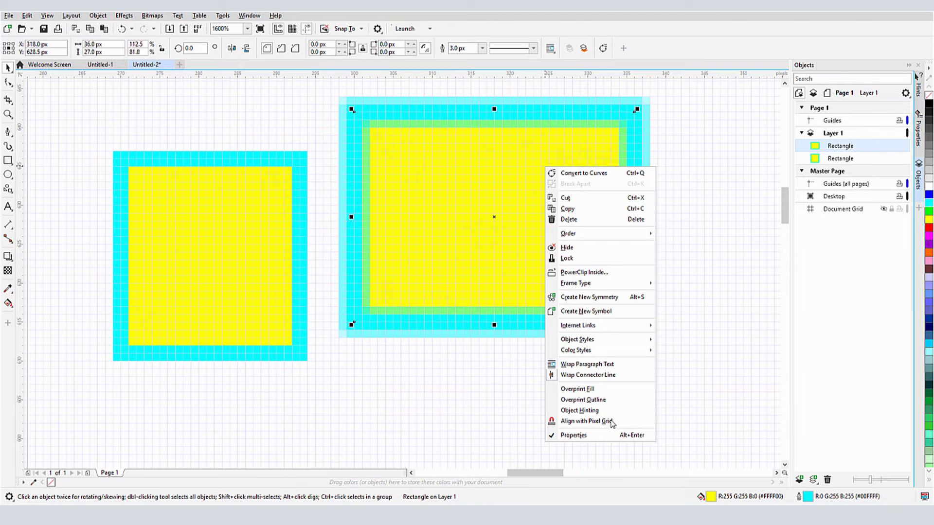
{"action": "left_click", "coordinate": [586, 421]}
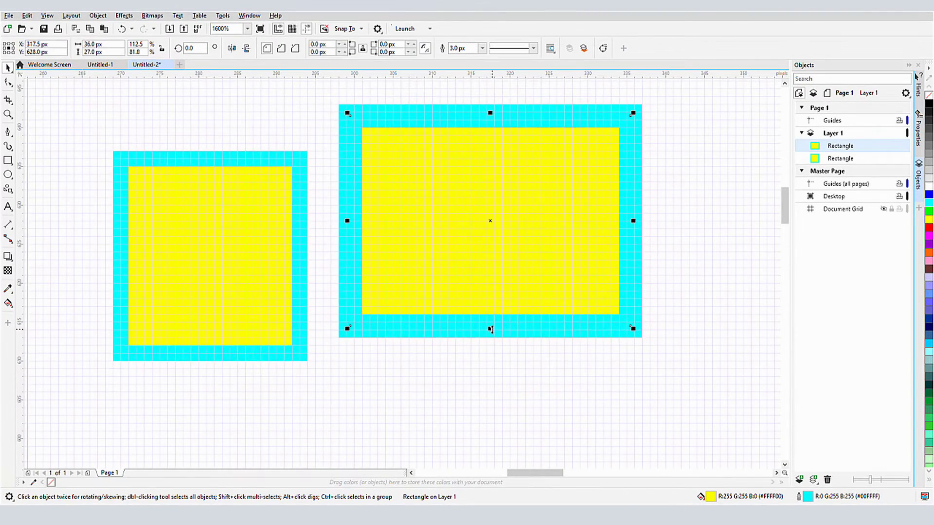
{"action": "left_click_drag", "start_coordinate": [490, 330], "coordinate": [492, 382]}
{"action": "left_click_drag", "start_coordinate": [491, 249], "coordinate": [514, 250]}
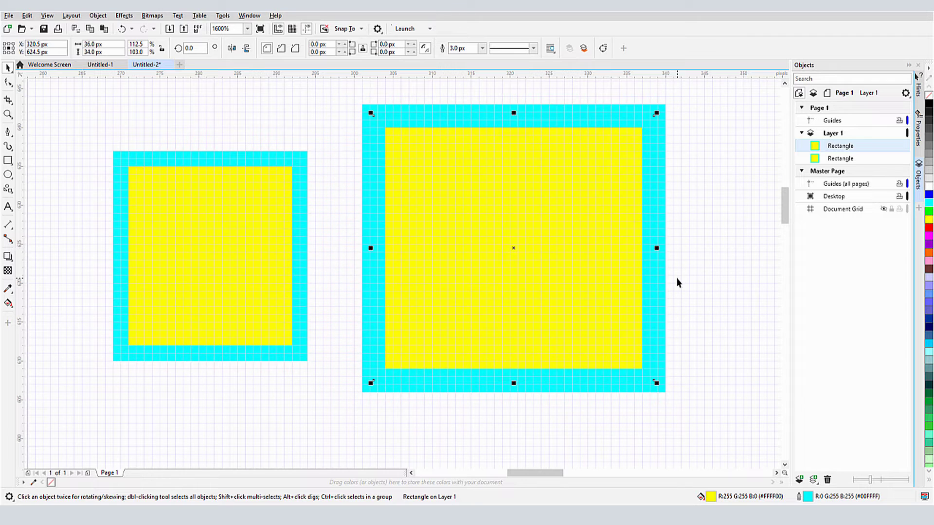
{"action": "left_click", "coordinate": [482, 47]}
{"action": "left_click", "coordinate": [469, 103]}
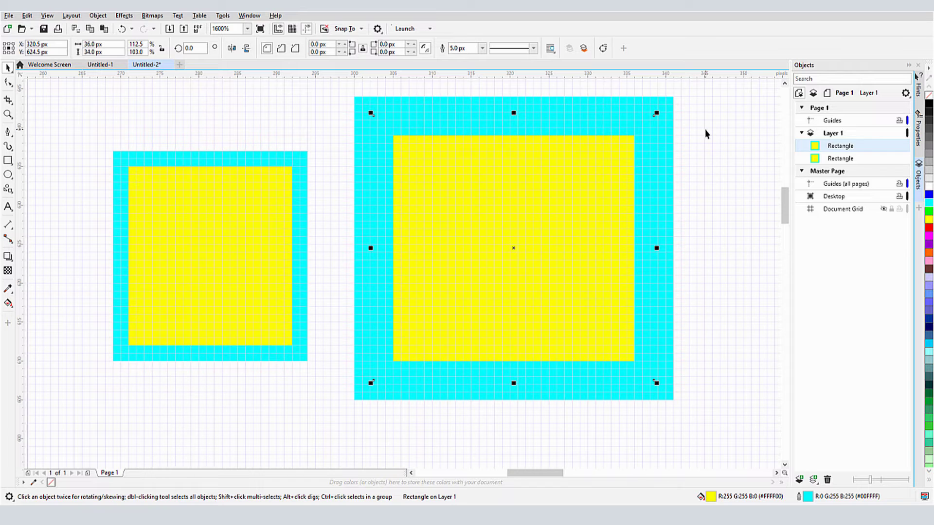
Step: Remove the rectangle's outline and align it with the pixel grid
{"action": "left_click", "coordinate": [482, 48]}
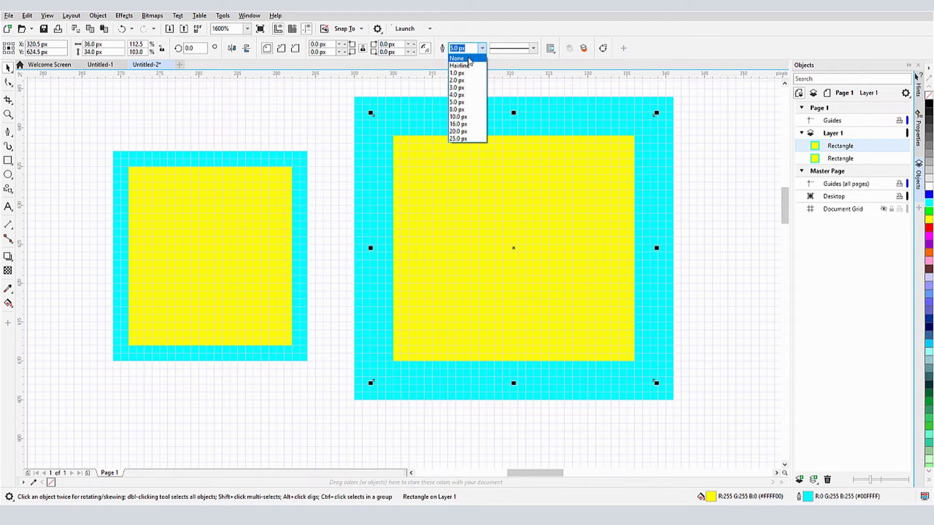
{"action": "left_click", "coordinate": [470, 59]}
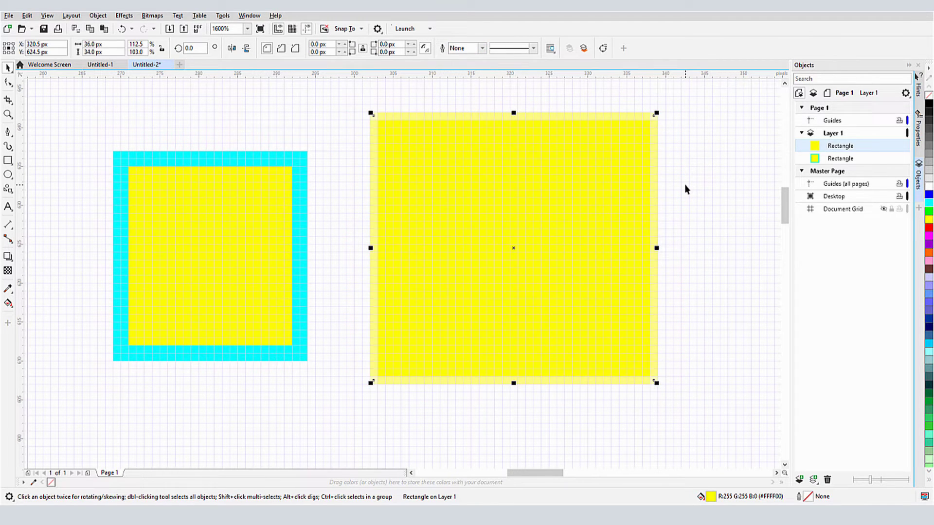
{"action": "right_click", "coordinate": [562, 170]}
{"action": "left_click", "coordinate": [629, 425]}
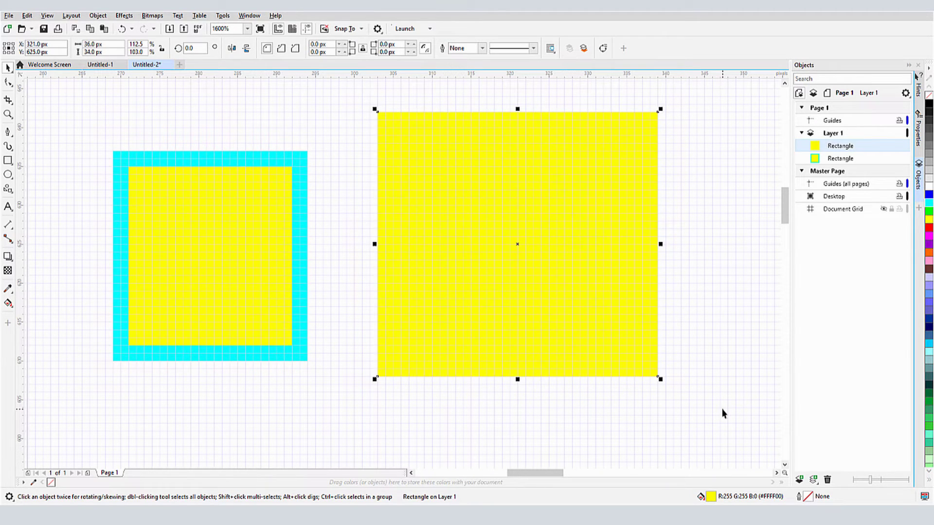
Step: Give the rectangle a hairline outline and realign it with the pixel grid
{"action": "left_click", "coordinate": [482, 47]}
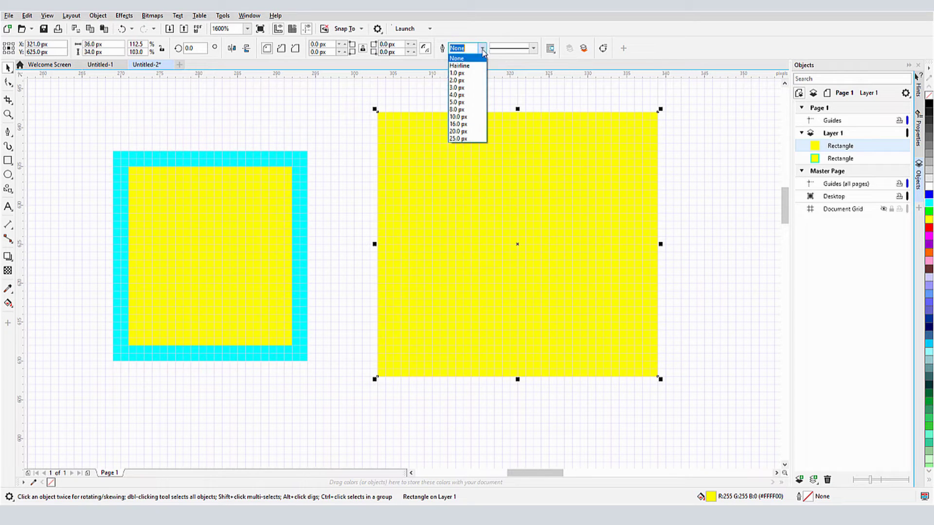
{"action": "left_click", "coordinate": [461, 58]}
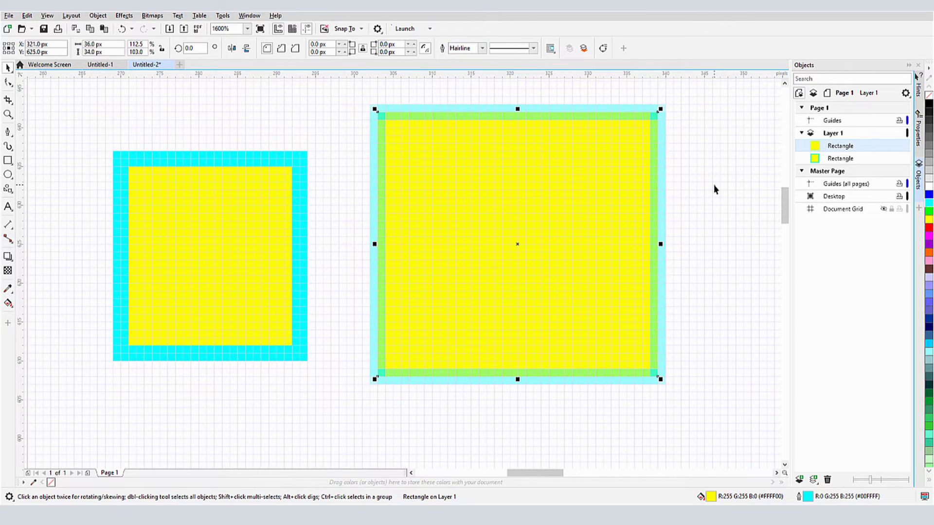
{"action": "right_click", "coordinate": [573, 179]}
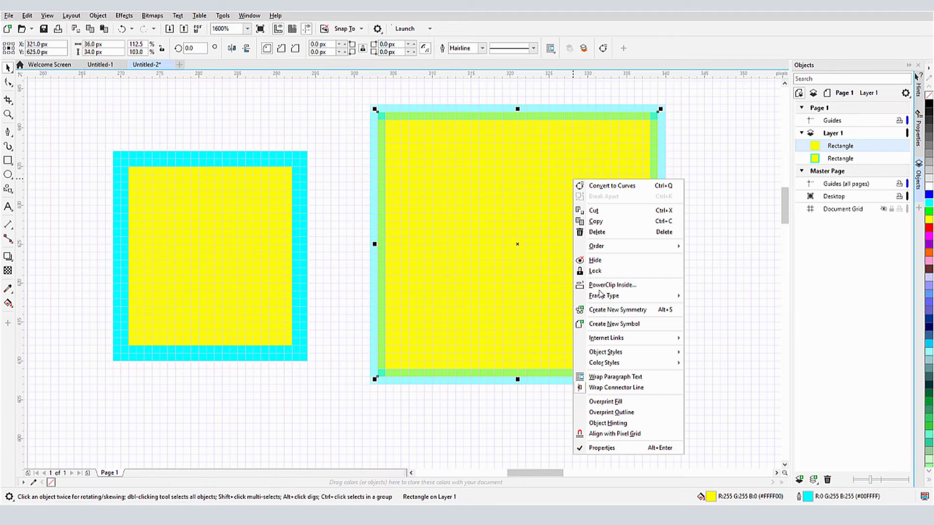
{"action": "left_click", "coordinate": [627, 435]}
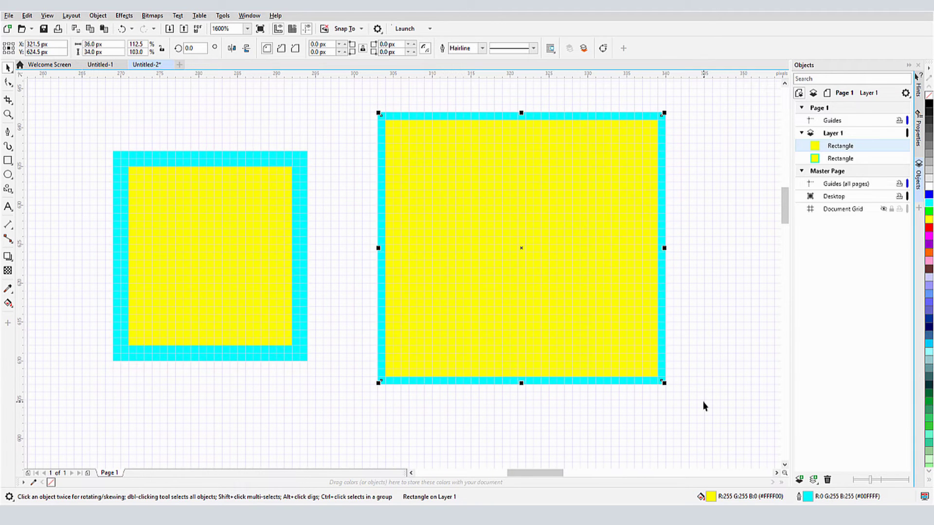
{"action": "scroll", "coordinate": [325, 131], "scroll_direction": "down", "scroll_amount": 2}
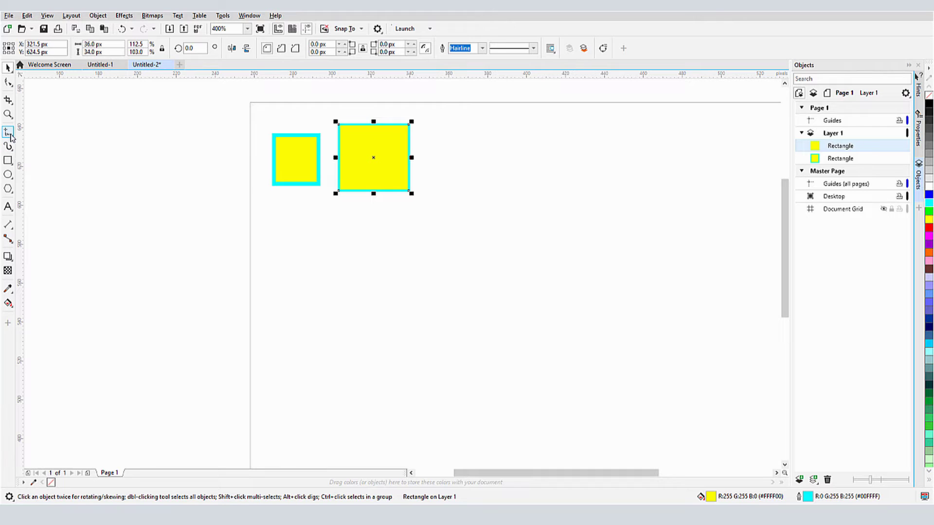
Step: Draw a wavy curve below the two squares with the Pen tool
{"action": "left_click", "coordinate": [11, 138]}
{"action": "left_click", "coordinate": [40, 166]}
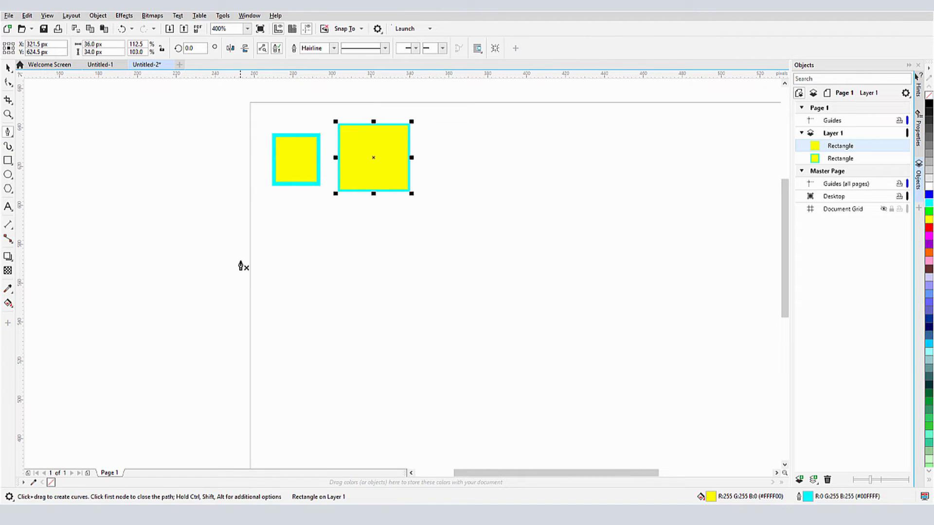
{"action": "mouse_move", "coordinate": [334, 281]}
{"action": "left_mouse_down"}
{"action": "mouse_move", "coordinate": [208, 263]}
{"action": "mouse_move", "coordinate": [203, 250]}
{"action": "mouse_move", "coordinate": [233, 241]}
{"action": "mouse_move", "coordinate": [278, 273]}
{"action": "mouse_move", "coordinate": [335, 273]}
{"action": "left_mouse_up"}
{"action": "left_click_drag", "start_coordinate": [354, 250], "coordinate": [365, 246]}
{"action": "double_click", "coordinate": [408, 253]}
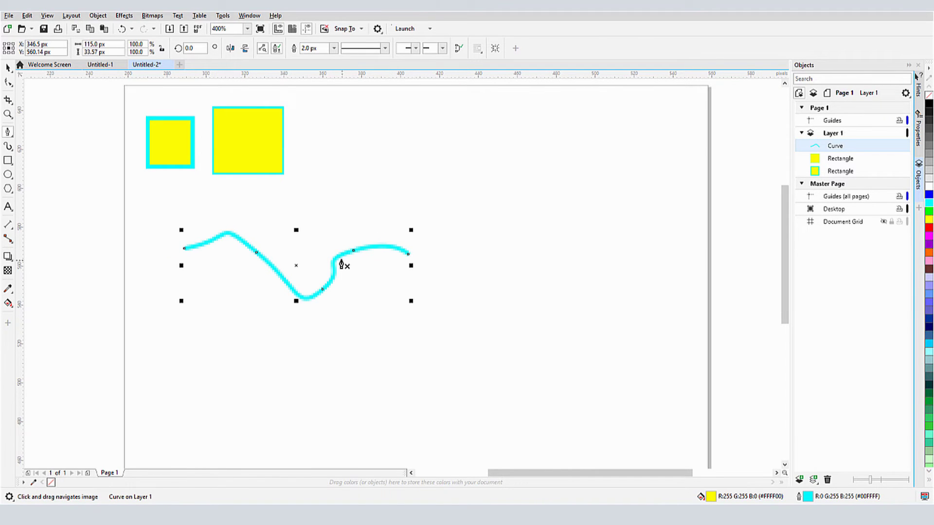
{"action": "scroll", "coordinate": [334, 261], "scroll_direction": "up", "scroll_amount": 2}
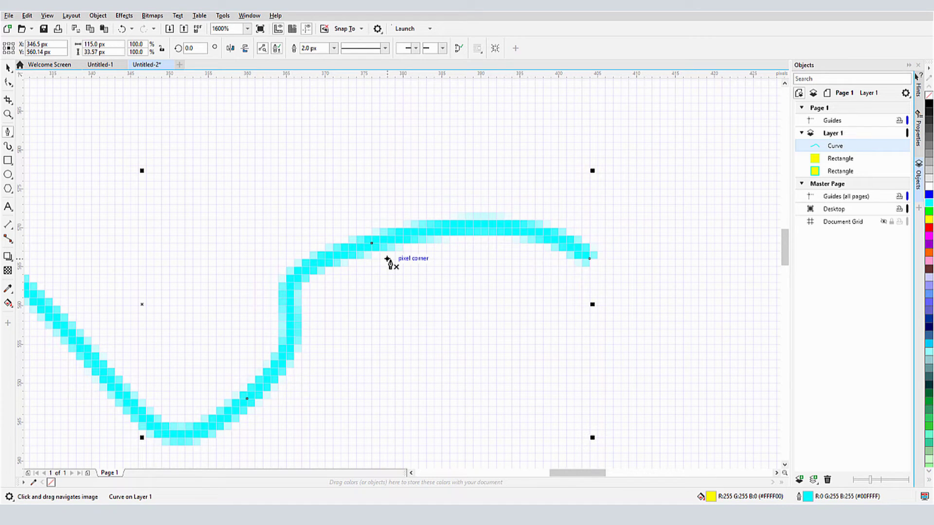
Step: Reshape the curve's nodes: raise its rise, flatten the hump, and extend the right tail downward
{"action": "left_click", "coordinate": [8, 83]}
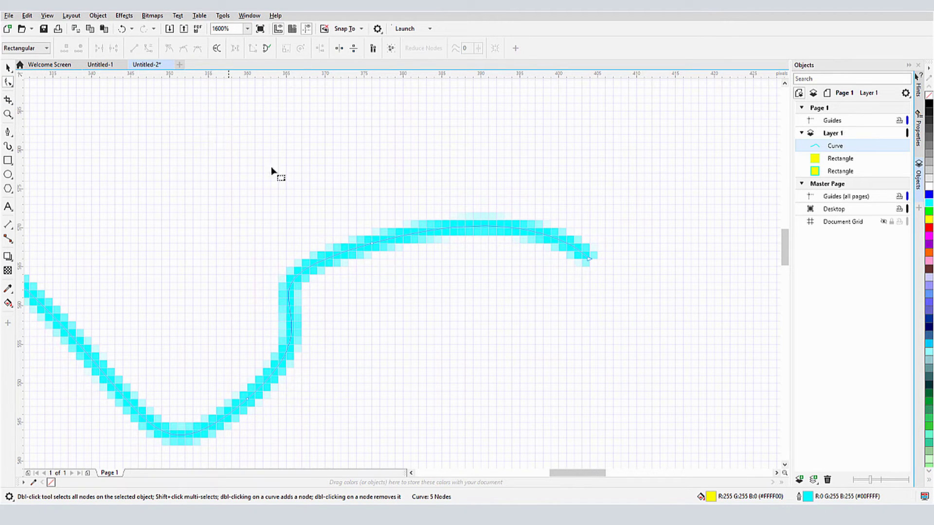
{"action": "left_click_drag", "start_coordinate": [373, 245], "coordinate": [423, 215]}
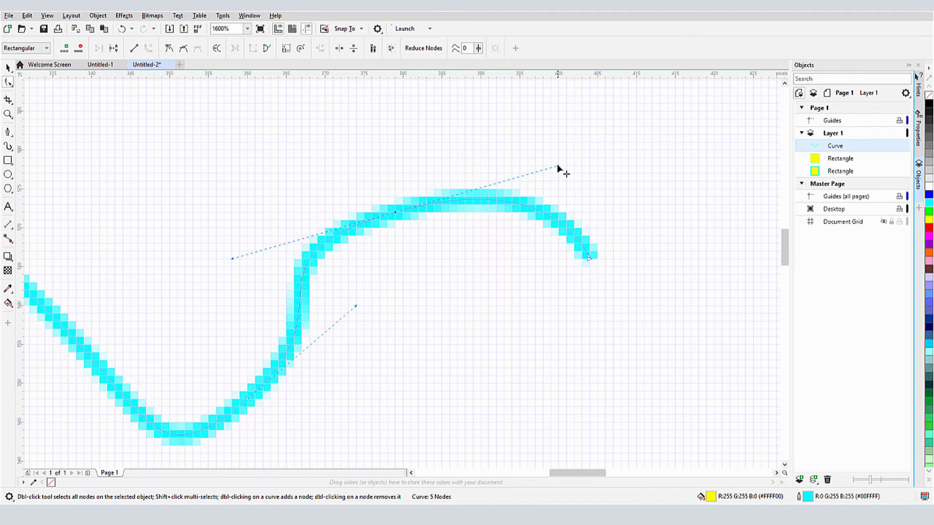
{"action": "left_click_drag", "start_coordinate": [558, 166], "coordinate": [535, 150]}
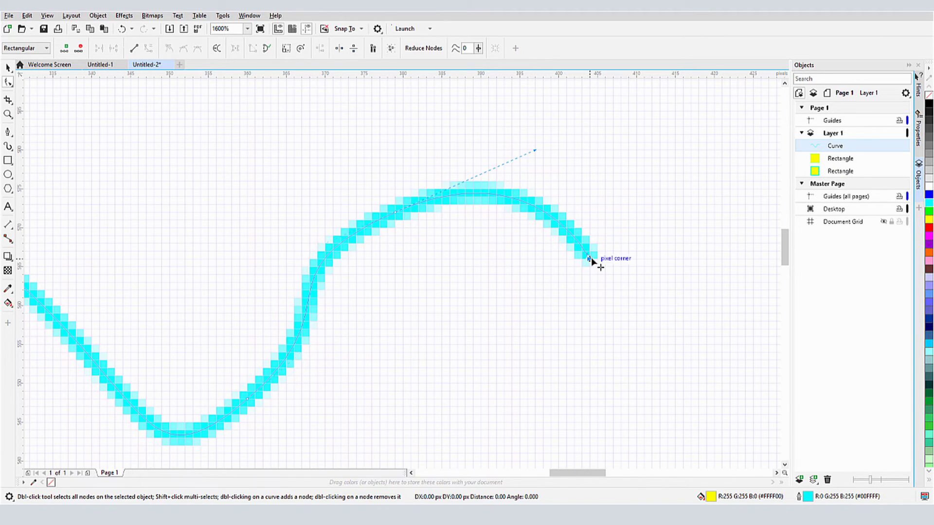
{"action": "left_click_drag", "start_coordinate": [590, 258], "coordinate": [596, 290]}
Step: Thicken the curve's outline to 3.0 px and align it to the pixel grid from the Align and Distribute panel
{"action": "key", "text": "space"}
{"action": "left_click", "coordinate": [305, 52]}
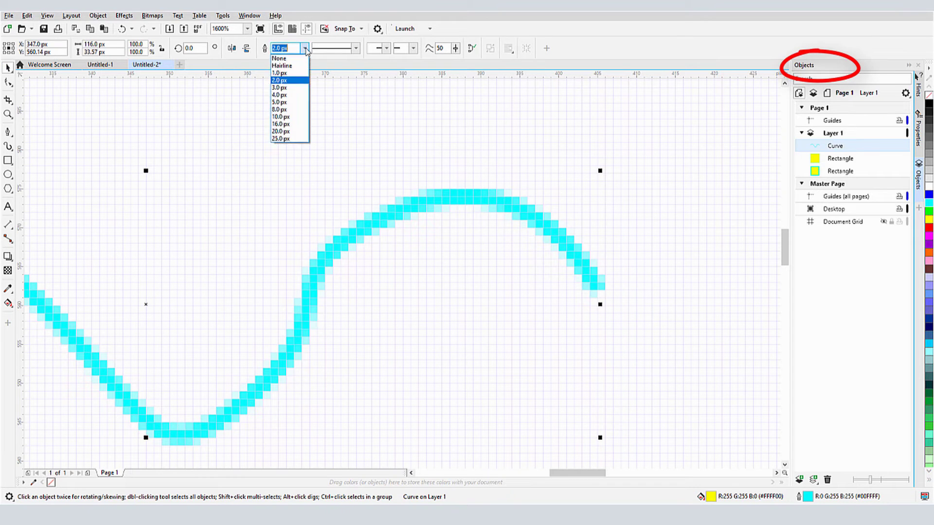
{"action": "left_click", "coordinate": [286, 92]}
{"action": "scroll", "coordinate": [629, 136], "scroll_direction": "down", "scroll_amount": 1}
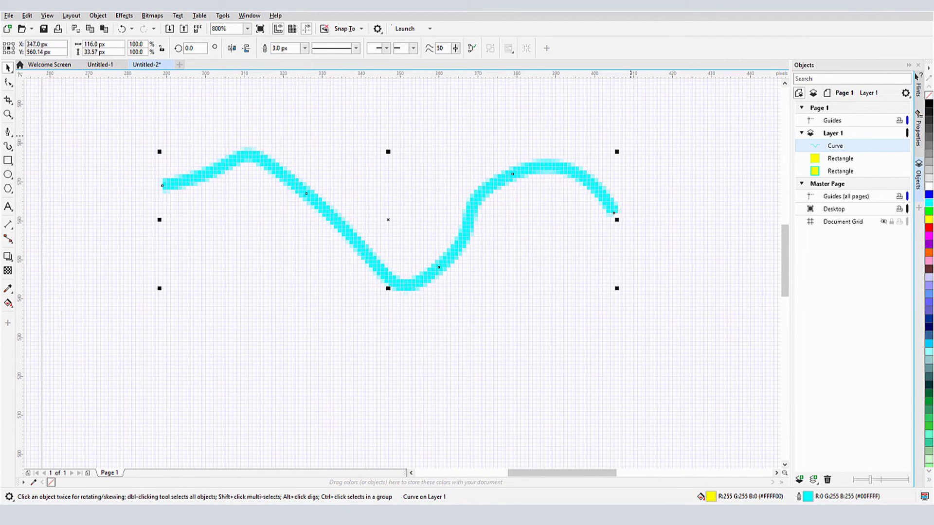
{"action": "left_click", "coordinate": [918, 207]}
{"action": "left_click", "coordinate": [846, 178]}
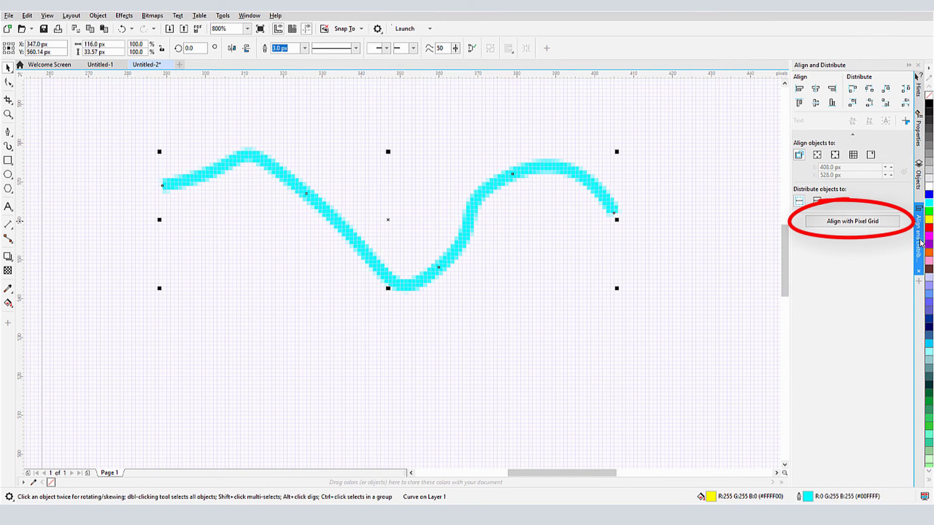
{"action": "left_click", "coordinate": [874, 225]}
Step: Move the curve down and right, then snap it to the pixel grid again
{"action": "scroll", "coordinate": [618, 186], "scroll_direction": "up", "scroll_amount": 1}
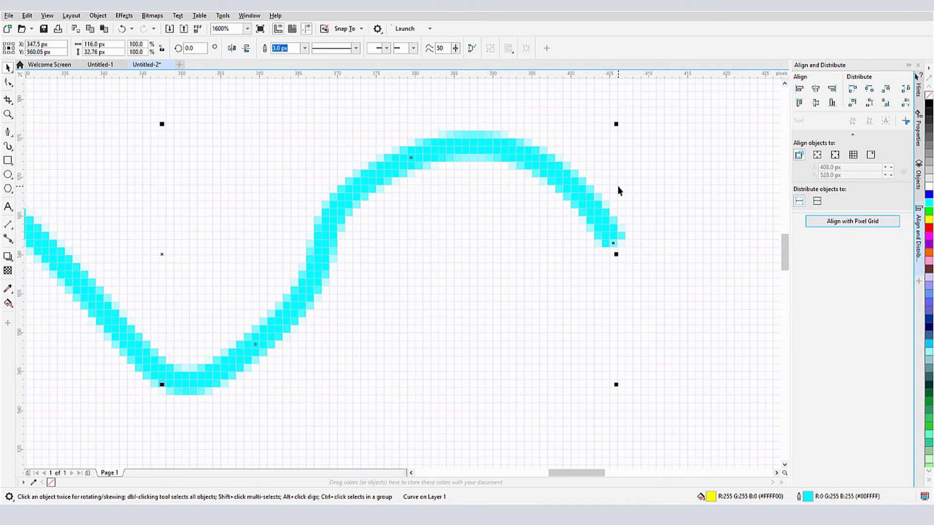
{"action": "scroll", "coordinate": [508, 187], "scroll_direction": "down", "scroll_amount": 3}
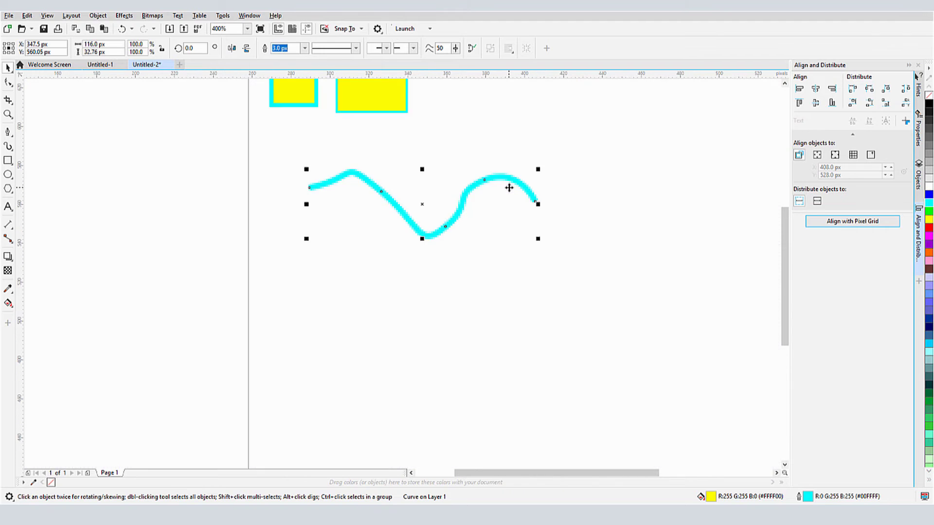
{"action": "left_click_drag", "start_coordinate": [471, 197], "coordinate": [536, 229]}
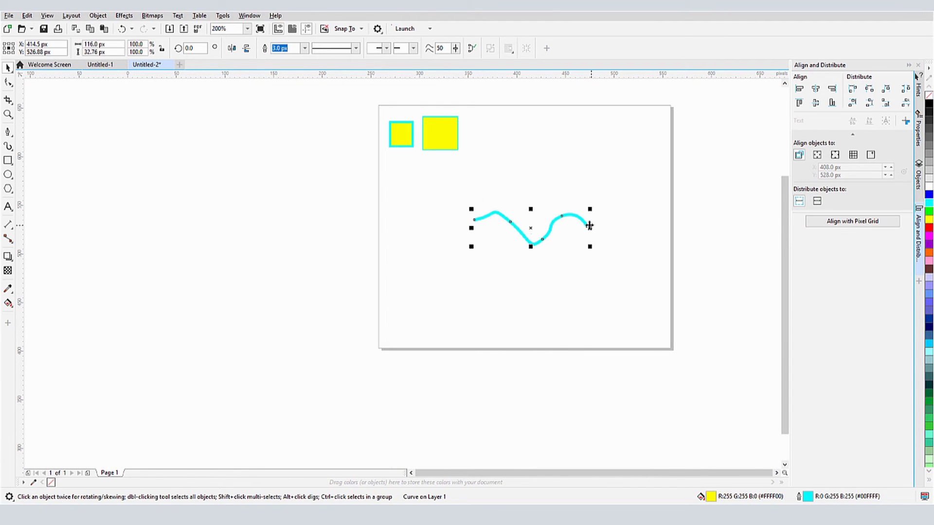
{"action": "scroll", "coordinate": [582, 224], "scroll_direction": "up", "scroll_amount": 2}
{"action": "scroll", "coordinate": [582, 224], "scroll_direction": "up", "scroll_amount": 1}
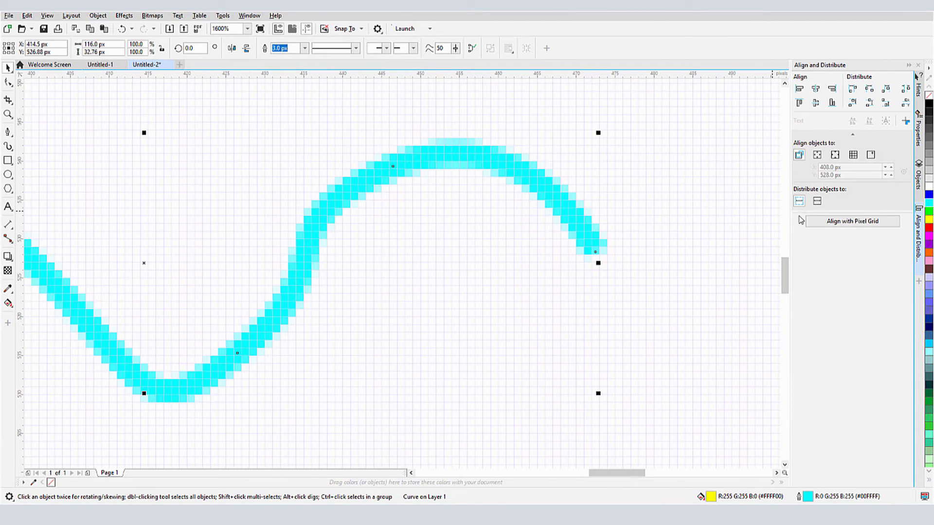
{"action": "left_click", "coordinate": [817, 224]}
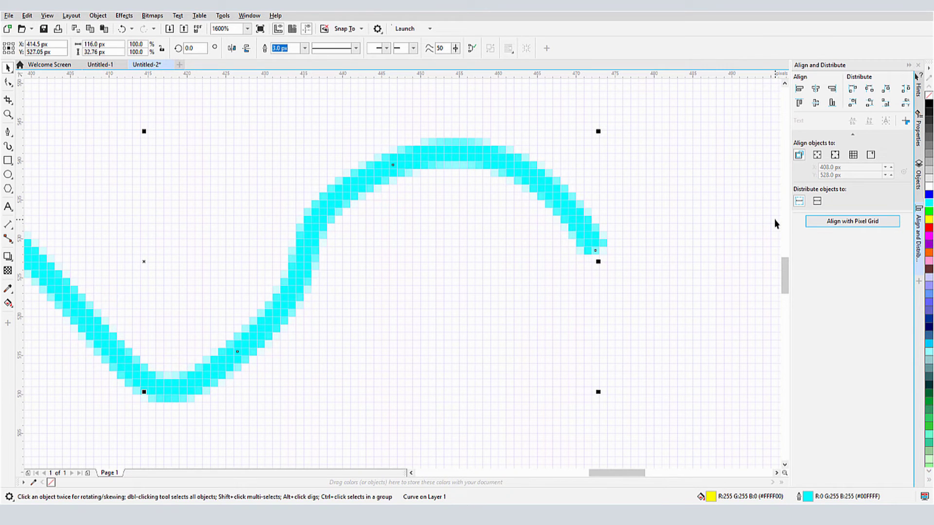
{"action": "scroll", "coordinate": [442, 174], "scroll_direction": "down", "scroll_amount": 3}
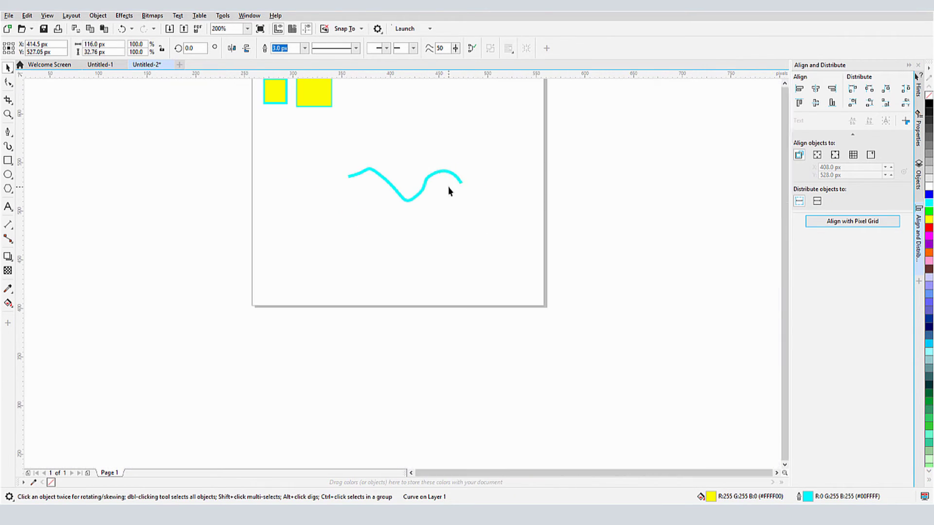
Step: Deselect the curve and confirm Snap To Pixels is enabled
{"action": "left_click", "coordinate": [460, 127]}
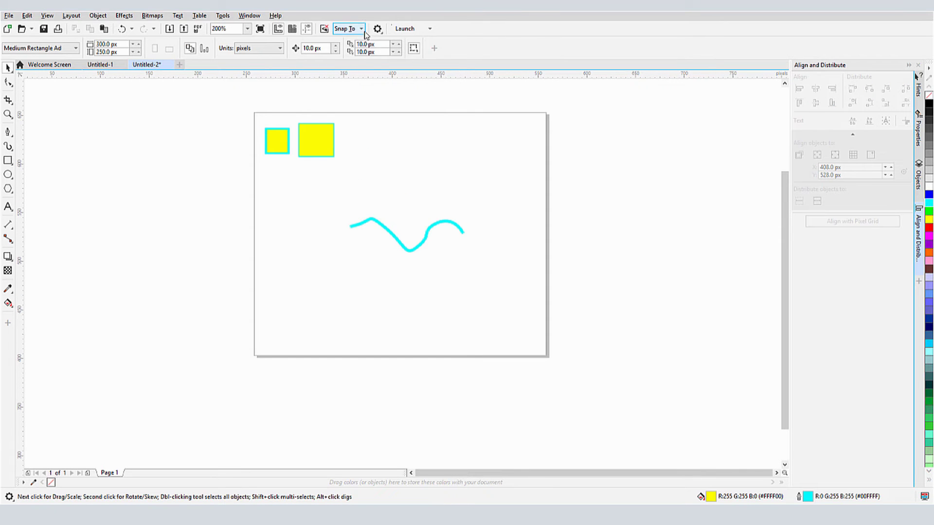
{"action": "left_click", "coordinate": [346, 29]}
{"action": "left_click", "coordinate": [398, 44]}
Step: Draw a right-pointing Common Shapes arrow in the lower-left and convert it to curves with Ctrl+Q
{"action": "left_click", "coordinate": [8, 193]}
{"action": "left_click", "coordinate": [46, 220]}
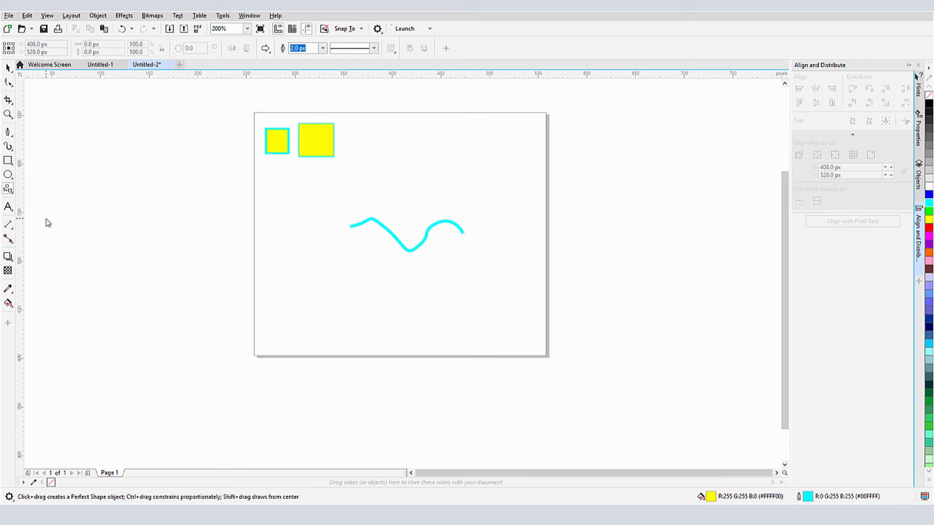
{"action": "left_click", "coordinate": [265, 48]}
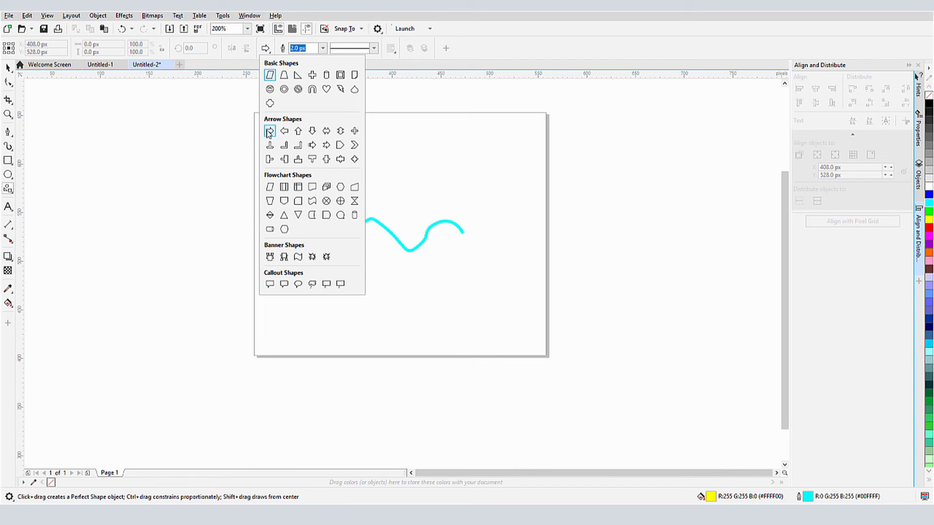
{"action": "left_click", "coordinate": [269, 130]}
{"action": "scroll", "coordinate": [293, 315], "scroll_direction": "up", "scroll_amount": 2}
{"action": "left_click_drag", "start_coordinate": [270, 252], "coordinate": [392, 352]}
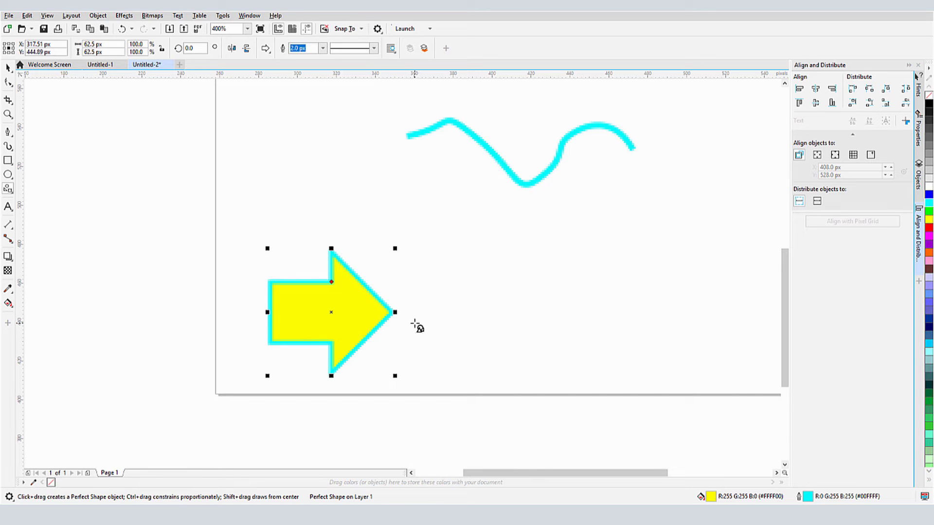
{"action": "scroll", "coordinate": [339, 323], "scroll_direction": "up", "scroll_amount": 2}
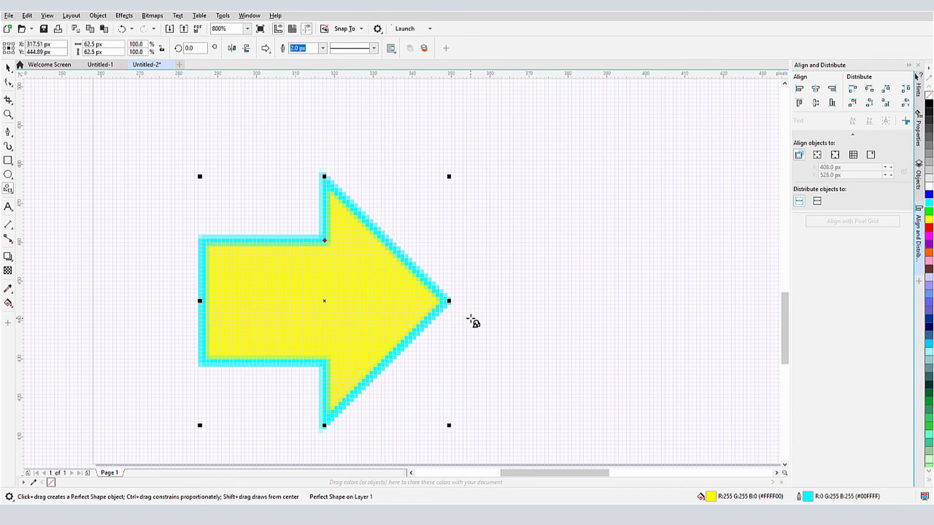
{"action": "key", "text": "ctrl+q"}
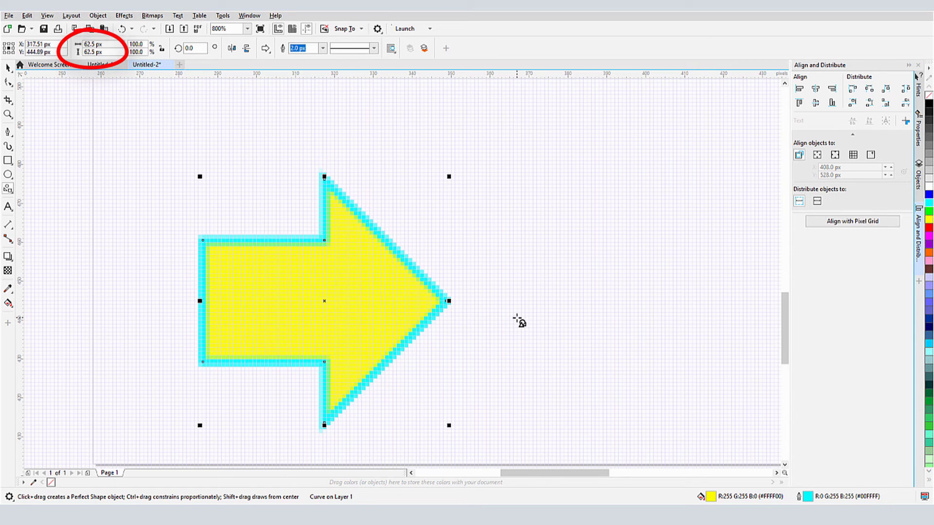
Step: Select the arrow's nodes and align them with the pixel grid
{"action": "left_click", "coordinate": [8, 82]}
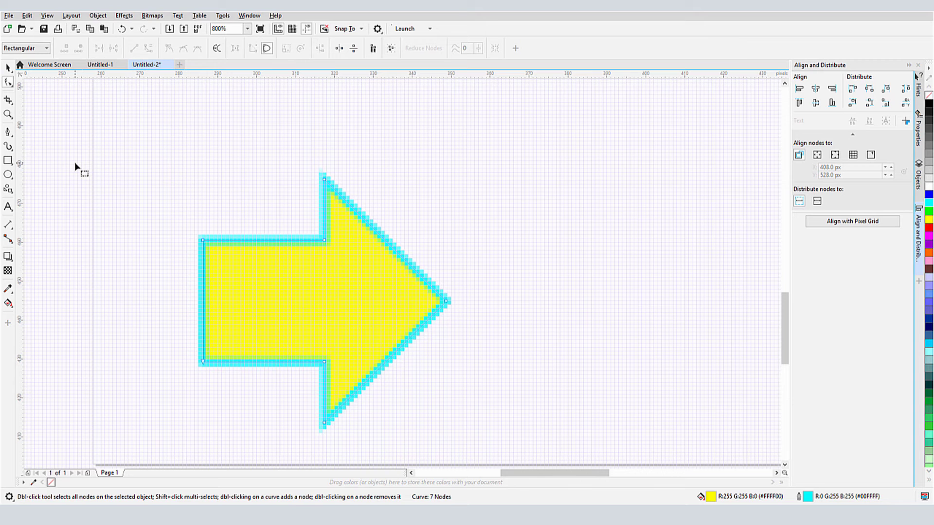
{"action": "scroll", "coordinate": [327, 394], "scroll_direction": "up", "scroll_amount": 2}
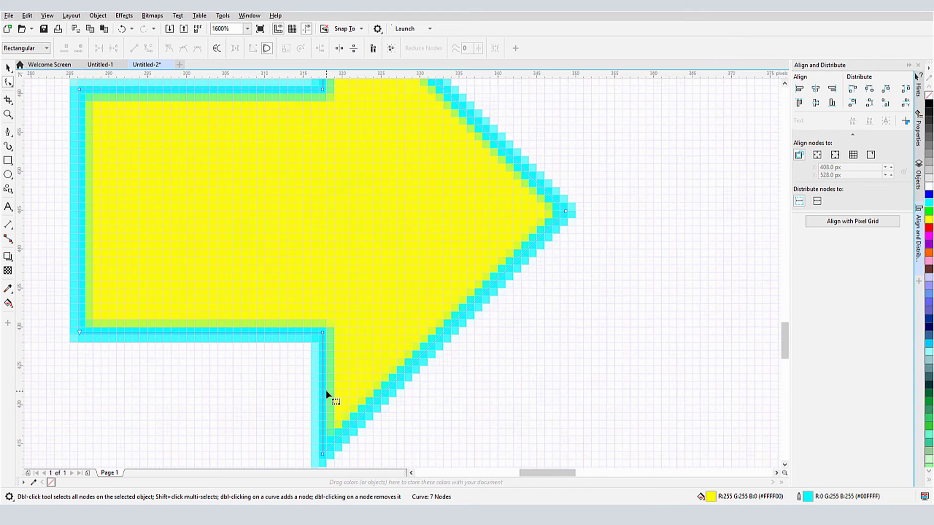
{"action": "scroll", "coordinate": [390, 343], "scroll_direction": "down", "scroll_amount": 2}
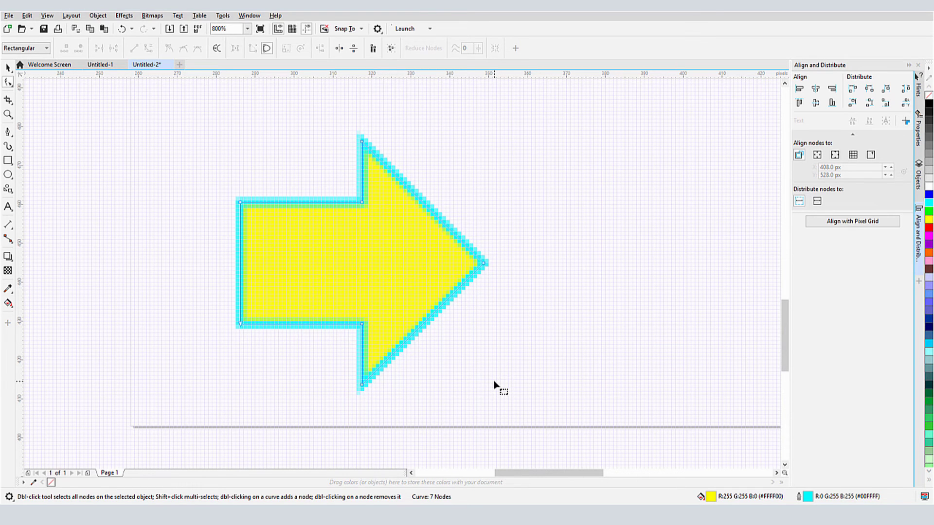
{"action": "left_click", "coordinate": [843, 222]}
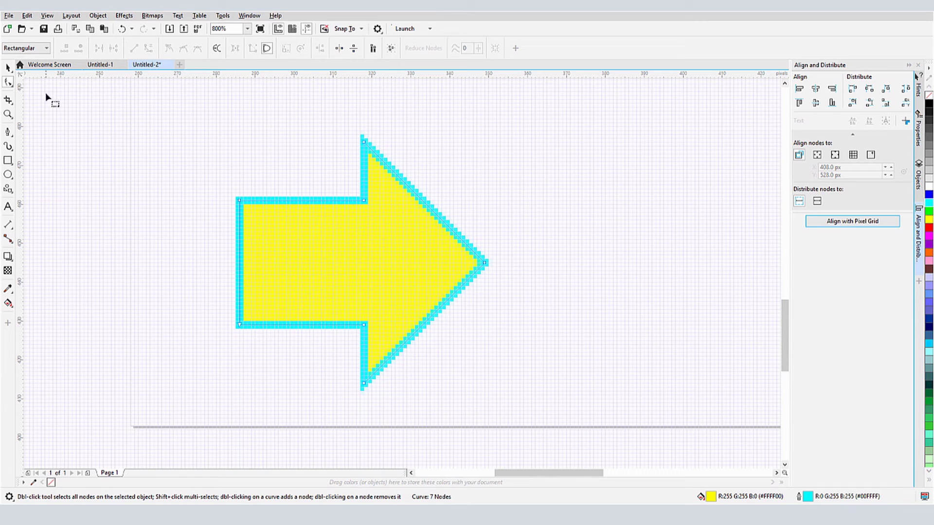
Step: Give the arrow a 5.0 px outline and re-align it to the pixel grid
{"action": "left_click", "coordinate": [7, 68]}
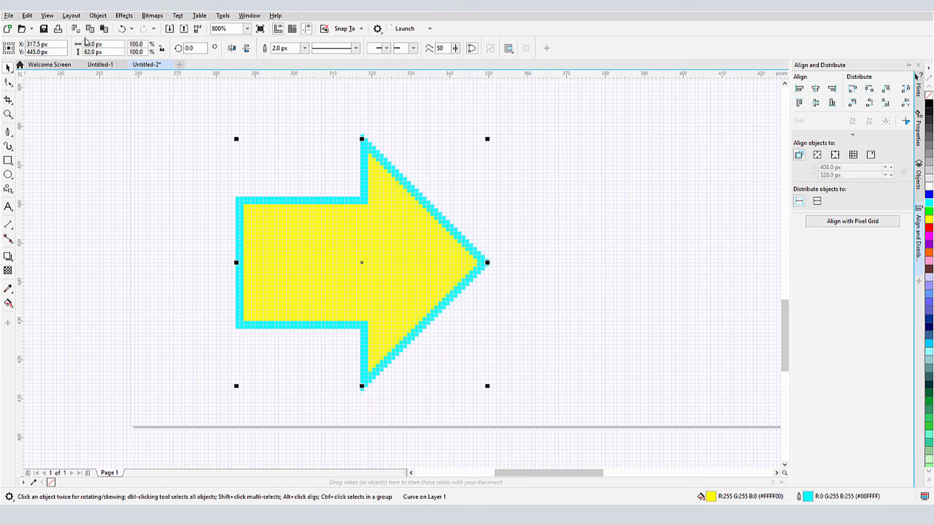
{"action": "left_click", "coordinate": [305, 49]}
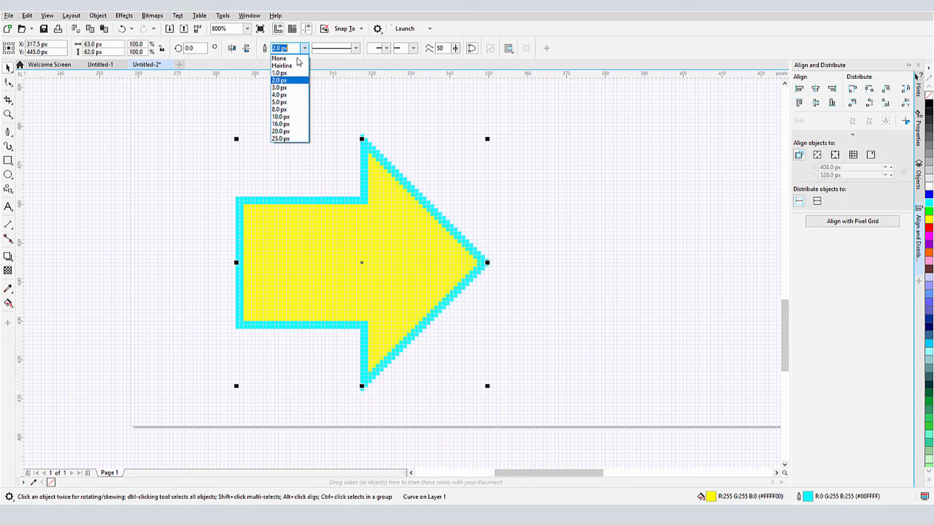
{"action": "left_click", "coordinate": [292, 94]}
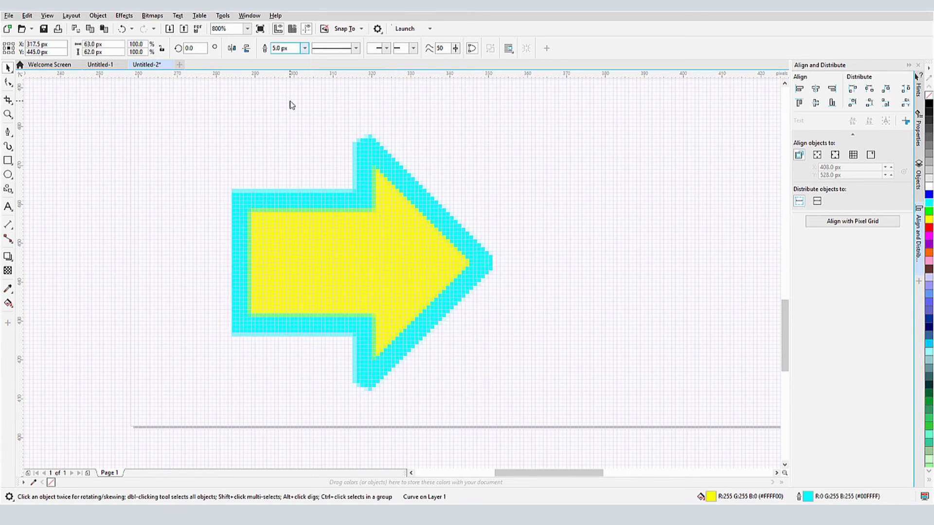
{"action": "left_click", "coordinate": [854, 221]}
{"action": "scroll", "coordinate": [479, 274], "scroll_direction": "up", "scroll_amount": 1}
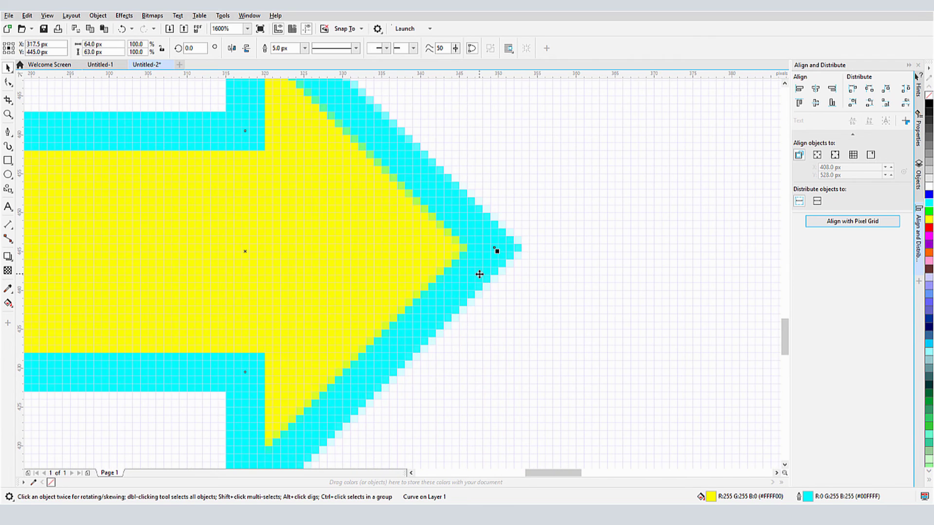
{"action": "scroll", "coordinate": [480, 274], "scroll_direction": "down", "scroll_amount": 1}
{"action": "scroll", "coordinate": [111, 279], "scroll_direction": "down", "scroll_amount": 1}
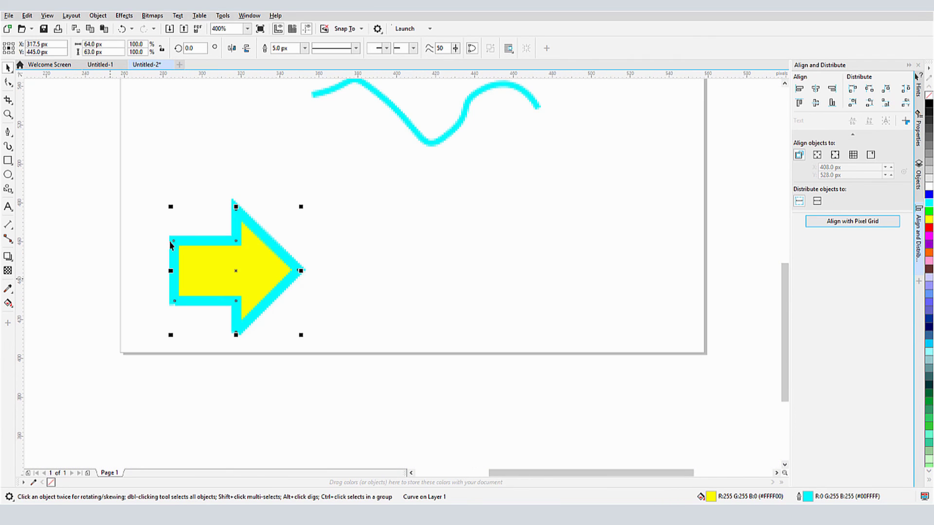
Step: With snapping to pixels on, draw a second arrow shape right of the first
{"action": "left_click", "coordinate": [355, 30]}
{"action": "left_click", "coordinate": [395, 41]}
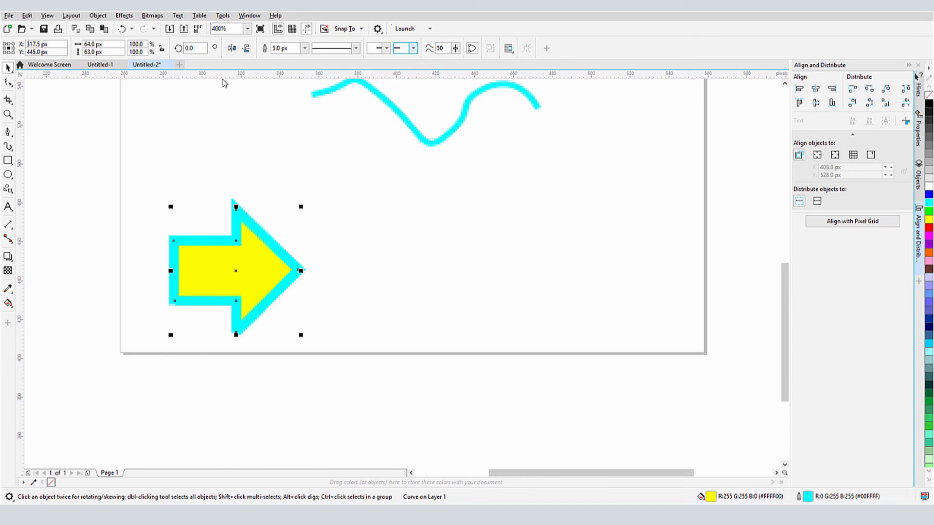
{"action": "left_click", "coordinate": [8, 188]}
{"action": "left_click_drag", "start_coordinate": [369, 211], "coordinate": [489, 294]}
{"action": "scroll", "coordinate": [488, 293], "scroll_direction": "up", "scroll_amount": 1}
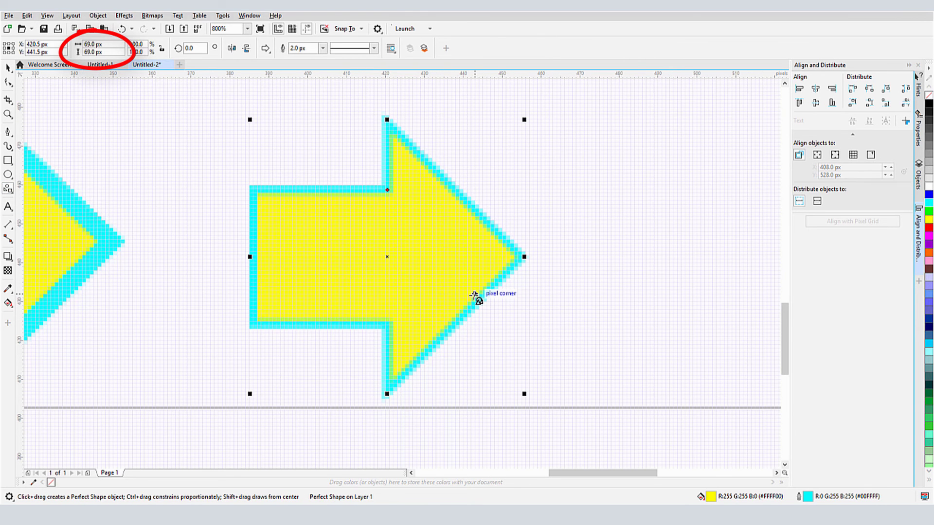
Step: Convert the new arrow to curves (Ctrl+Q) and switch to editing its nodes
{"action": "key", "text": "ctrl+q"}
{"action": "key", "text": "F10"}
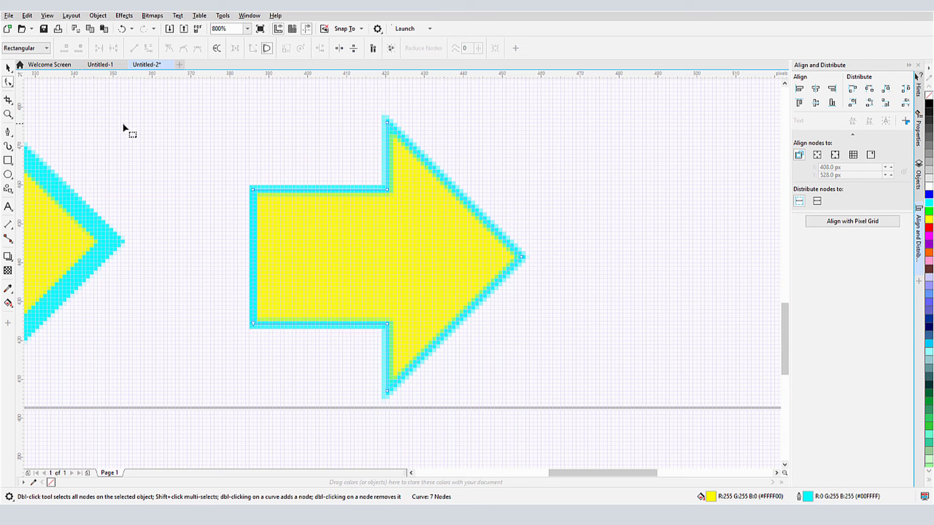
{"action": "scroll", "coordinate": [157, 145], "scroll_direction": "down", "scroll_amount": 4}
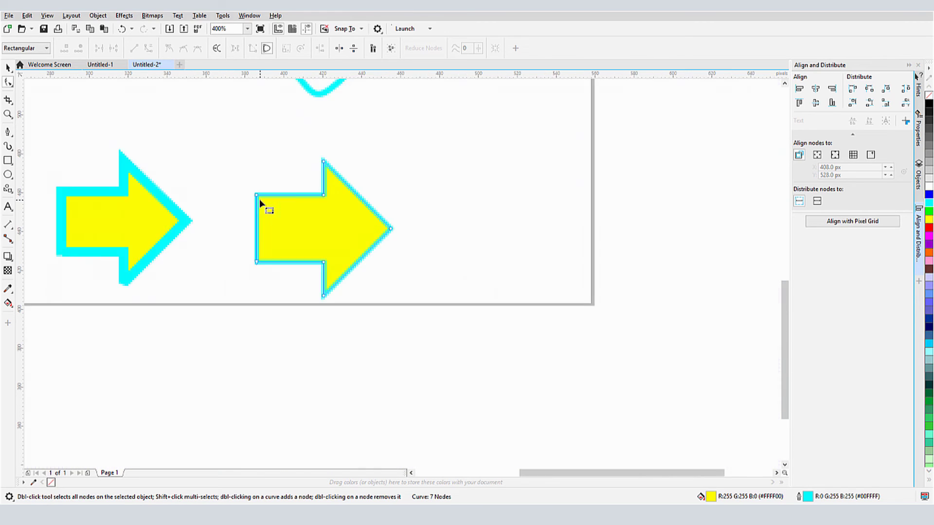
Step: Select and delete all shapes on the page
{"action": "key", "text": "space"}
{"action": "key", "text": "ctrl+a"}
{"action": "key", "text": "Delete"}
Step: Import the STC-LOGO file and place it on the page at about 281 × 198 px
{"action": "left_click", "coordinate": [9, 15]}
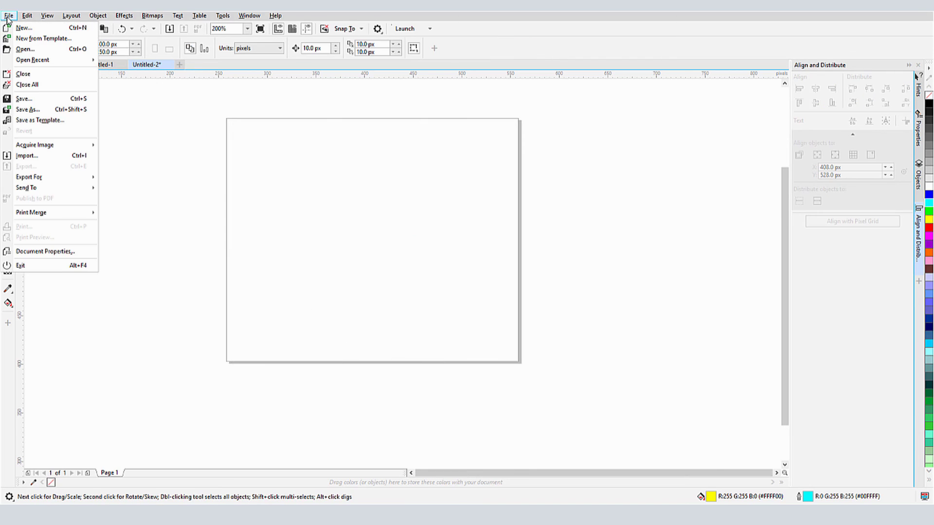
{"action": "left_click", "coordinate": [42, 158]}
{"action": "left_click", "coordinate": [349, 141]}
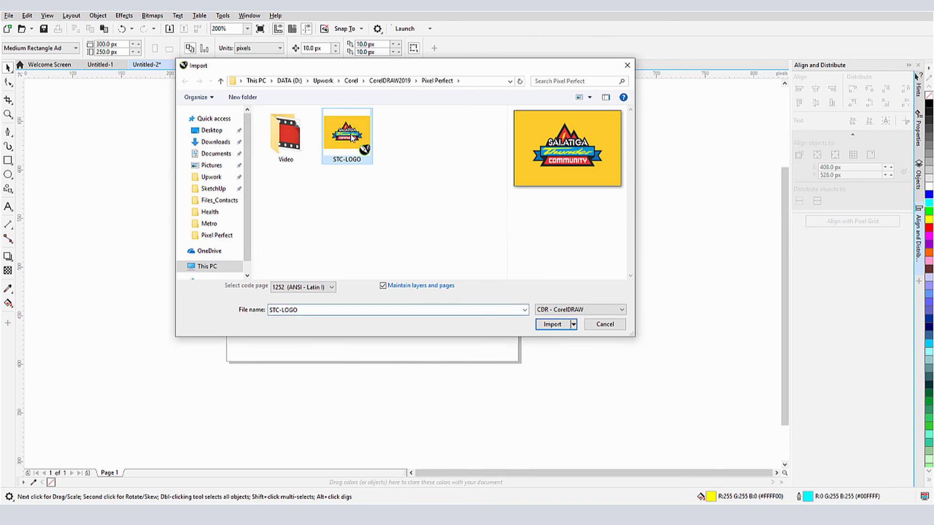
{"action": "left_click", "coordinate": [551, 320]}
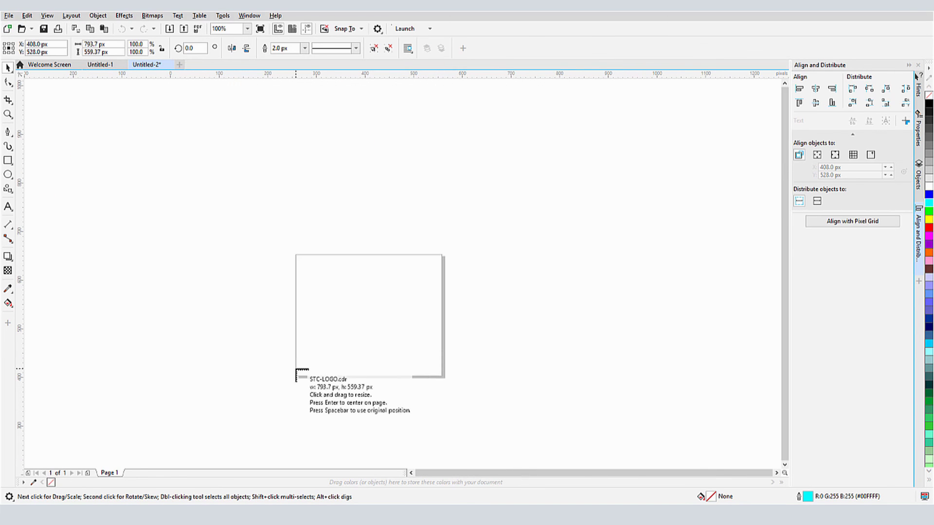
{"action": "left_click_drag", "start_coordinate": [296, 374], "coordinate": [436, 273]}
{"action": "scroll", "coordinate": [369, 333], "scroll_direction": "up", "scroll_amount": 2}
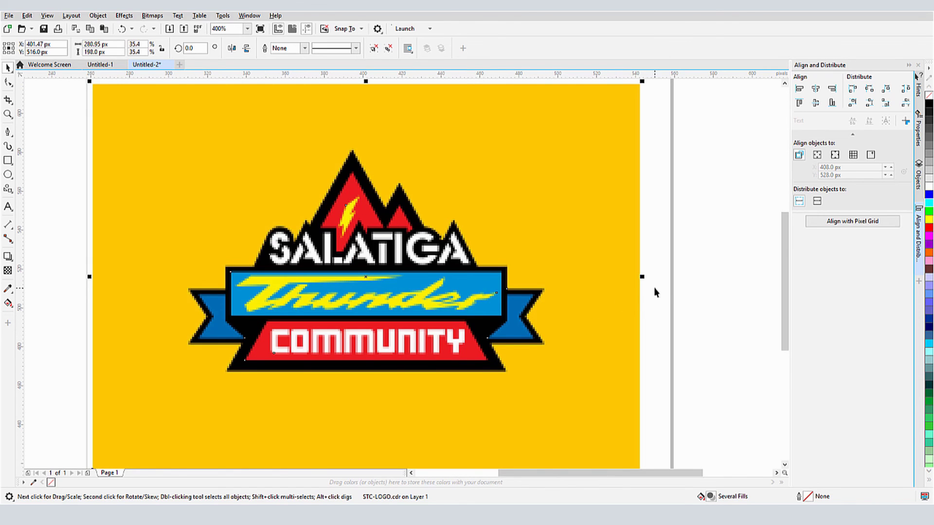
{"action": "left_click", "coordinate": [840, 223]}
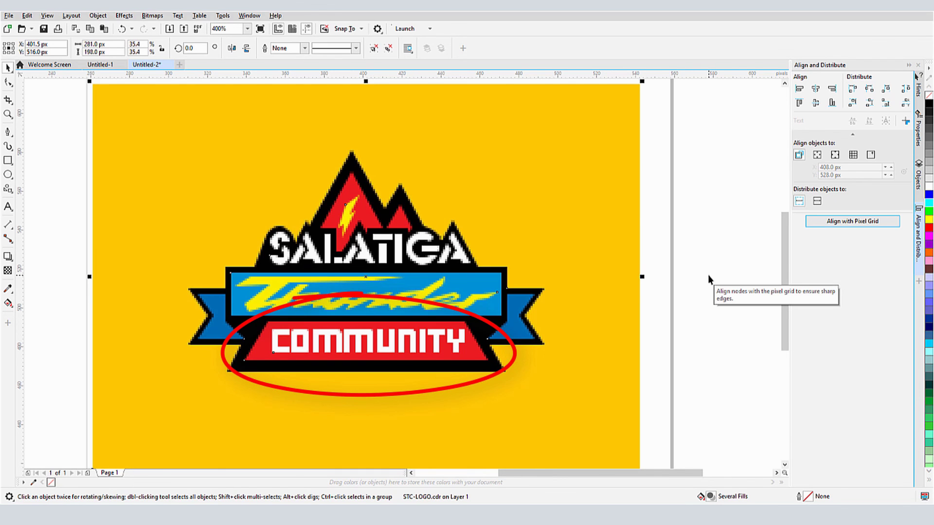
{"action": "scroll", "coordinate": [434, 359], "scroll_direction": "up", "scroll_amount": 1}
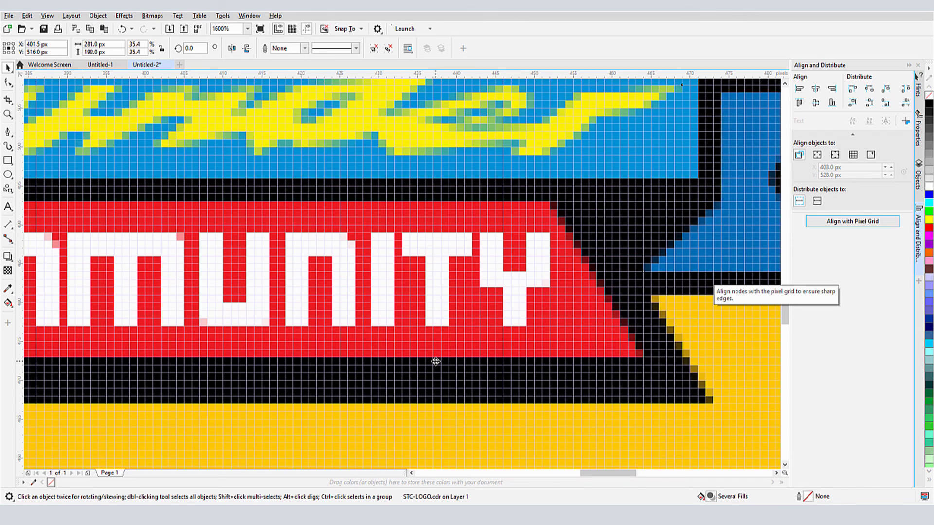
{"action": "scroll", "coordinate": [435, 360], "scroll_direction": "down", "scroll_amount": 3}
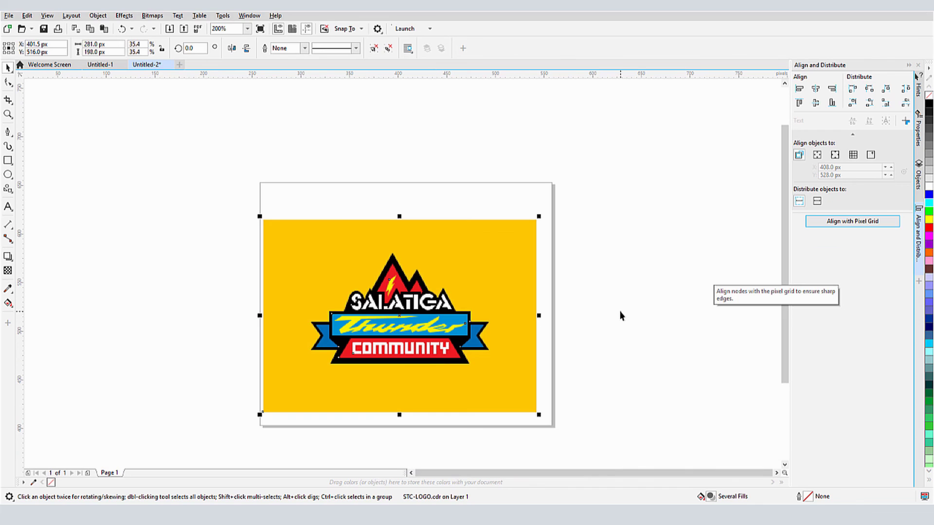
{"action": "left_click", "coordinate": [620, 316]}
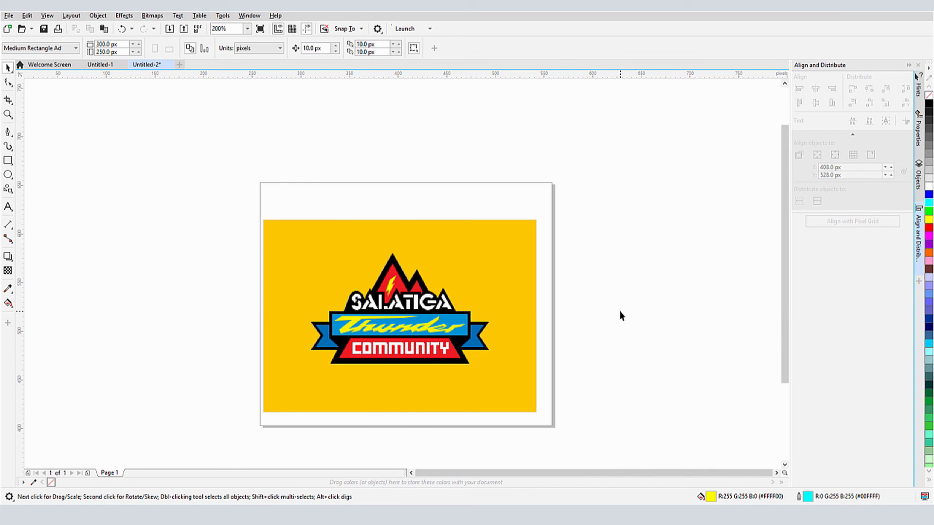